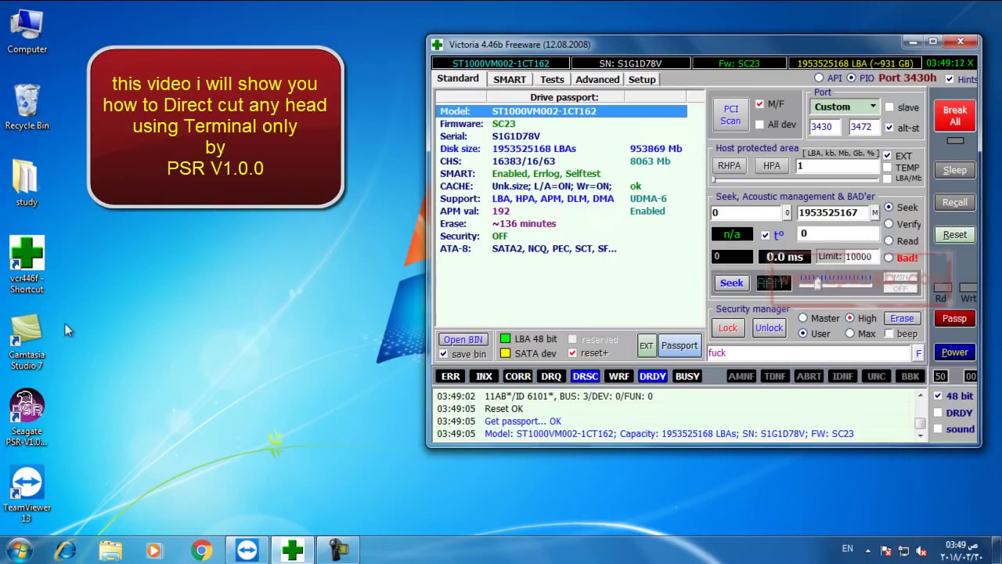
Step: Launch Seagate PSR and connect it to the drive on serial port COM7
double_click(27, 409)
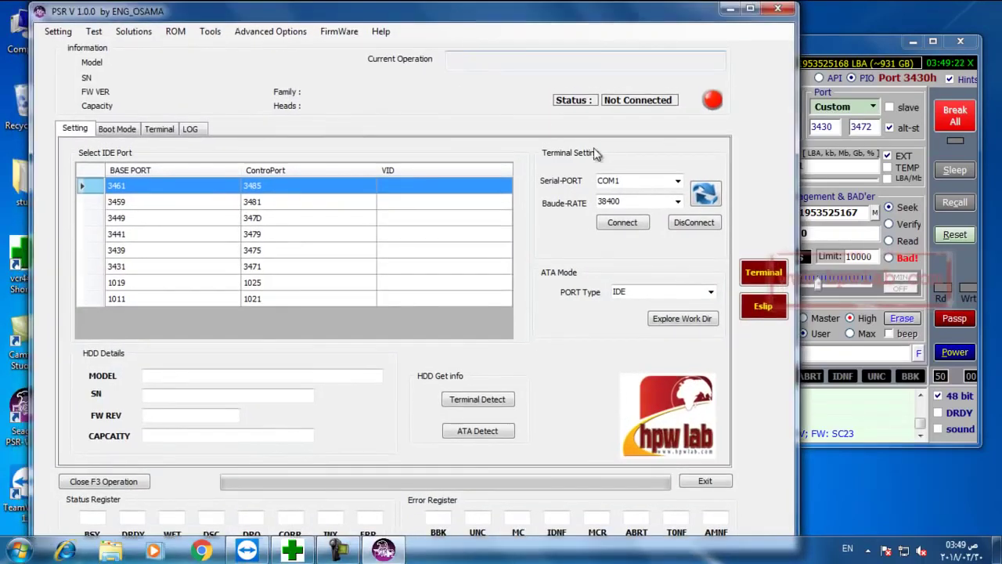
click(678, 181)
click(615, 203)
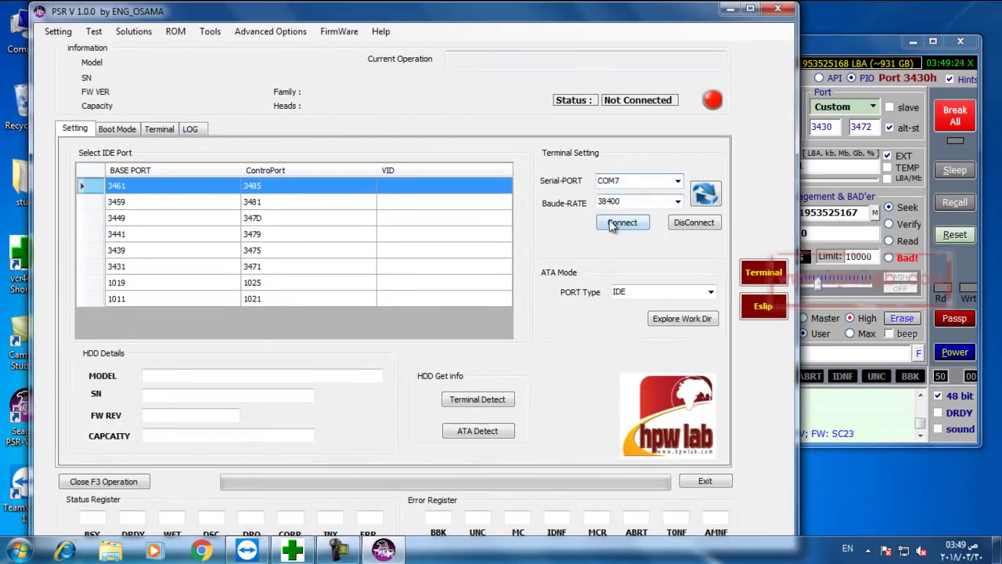
click(623, 223)
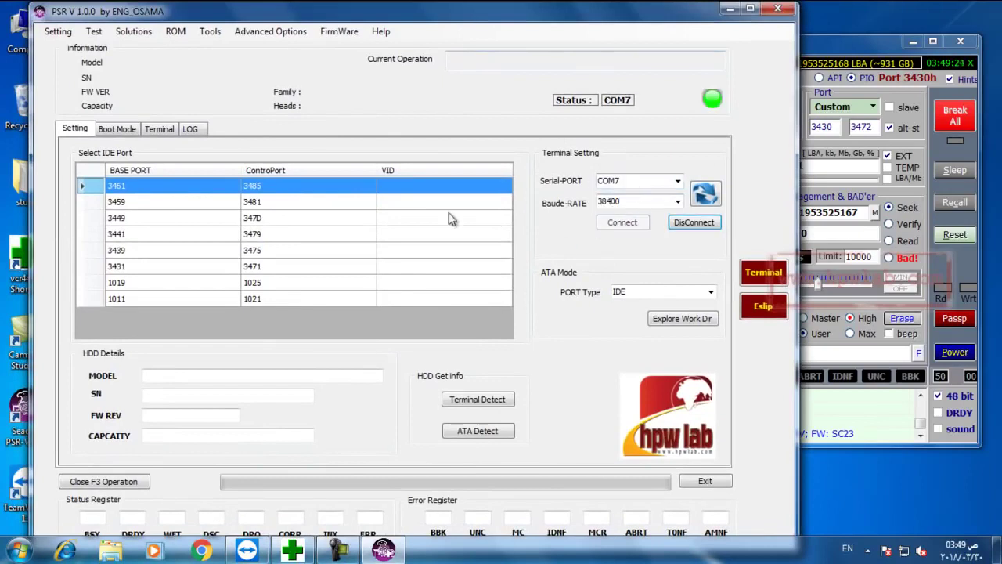
Step: Start terminal diagnostic mode and detect the drive through the terminal to read its model, serial and firmware details
click(161, 130)
click(754, 281)
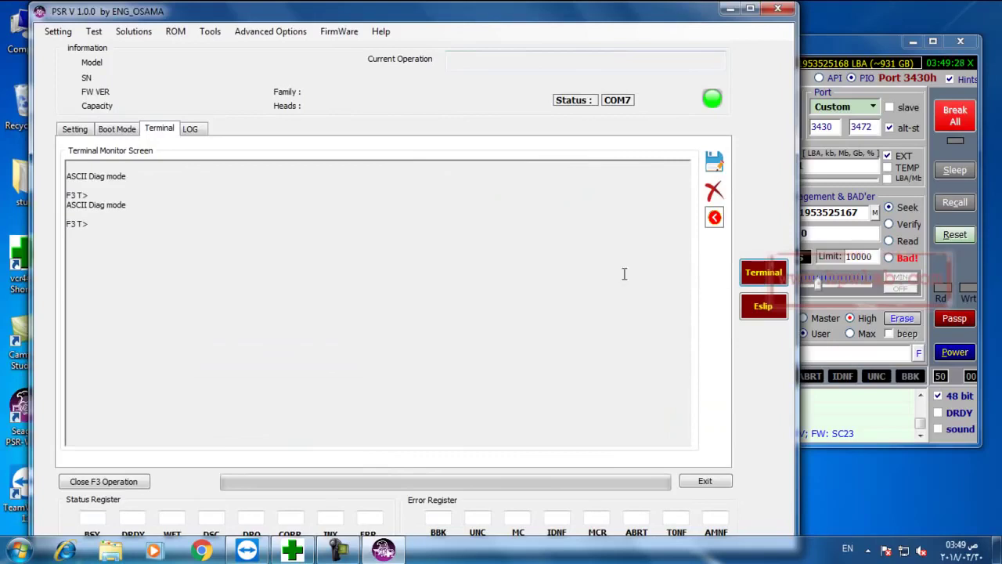
click(76, 133)
click(467, 401)
drag(209, 397, 126, 390)
drag(235, 376, 129, 380)
drag(170, 415, 143, 415)
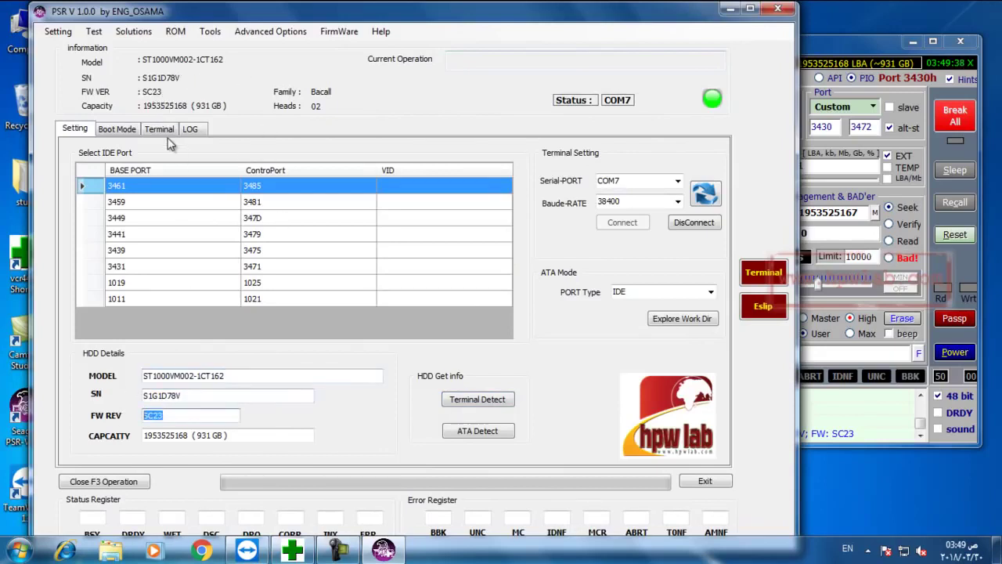
click(271, 33)
mouse_move(274, 50)
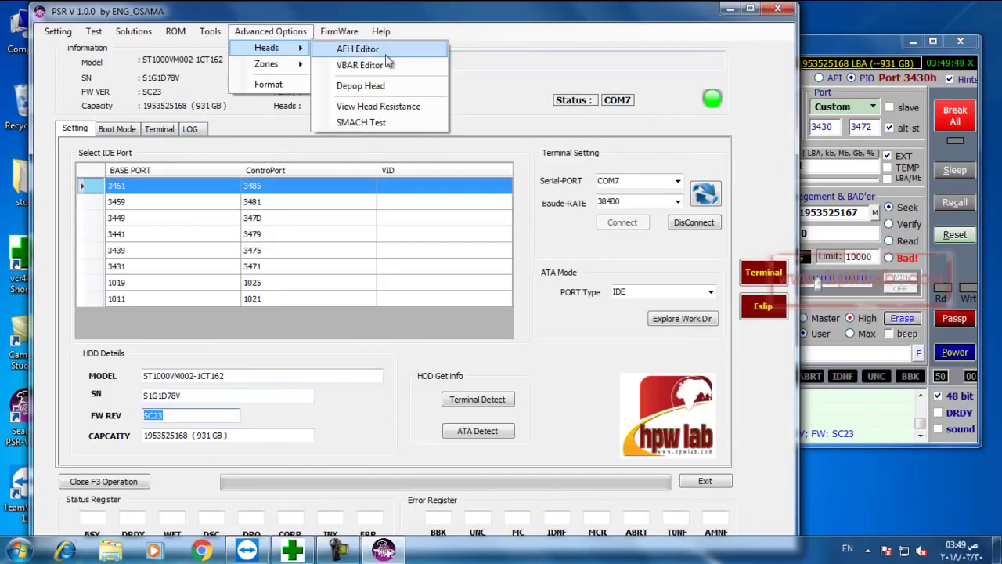
click(360, 85)
drag(352, 49, 593, 99)
click(650, 247)
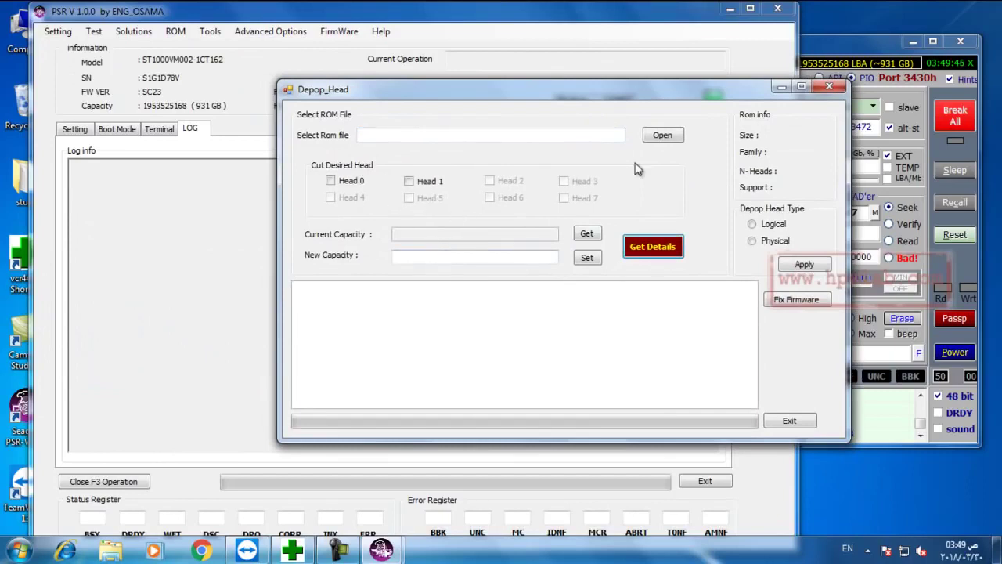
click(821, 88)
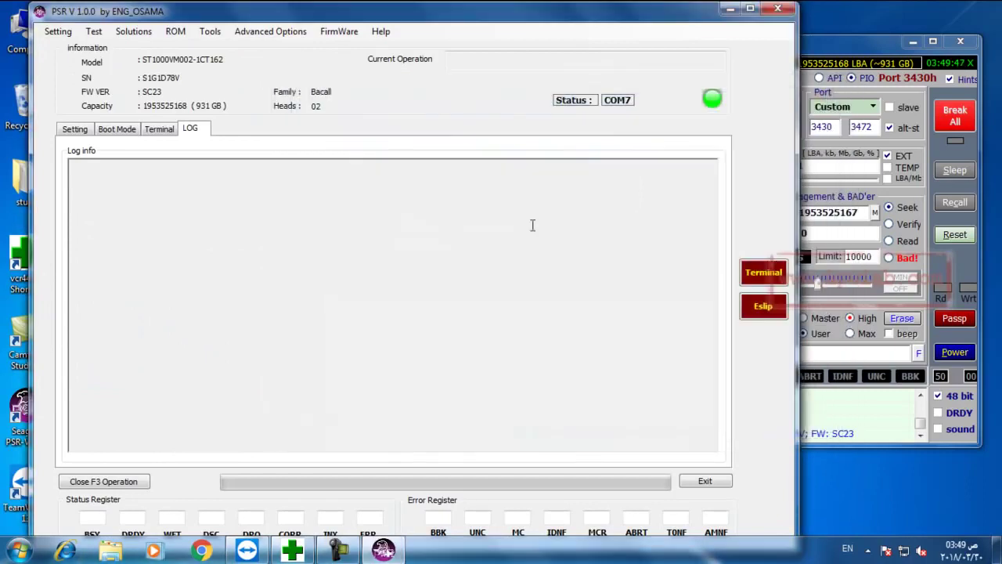
Step: Run a zone test of the drive's heads from the terminal's ZONE commands
click(159, 128)
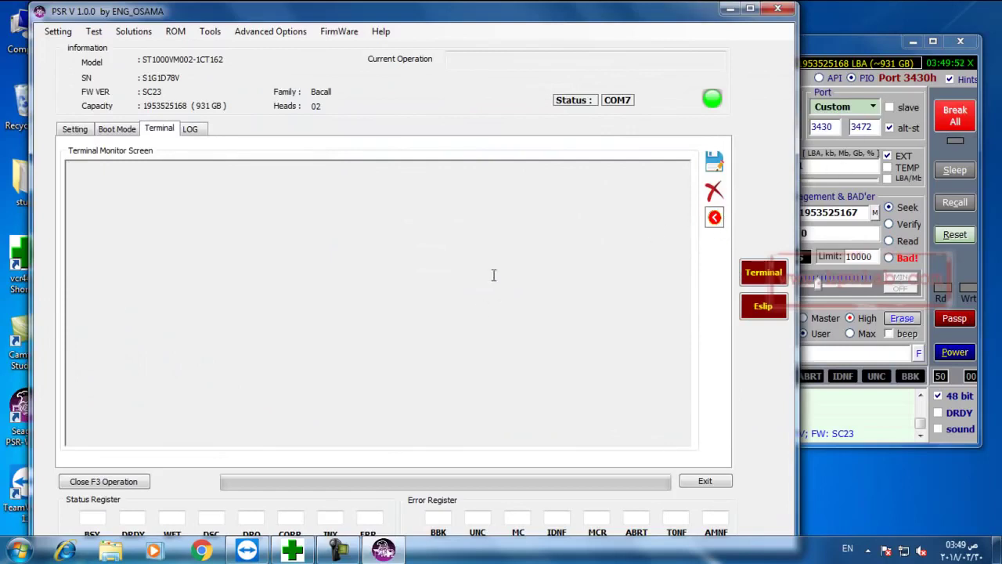
click(714, 219)
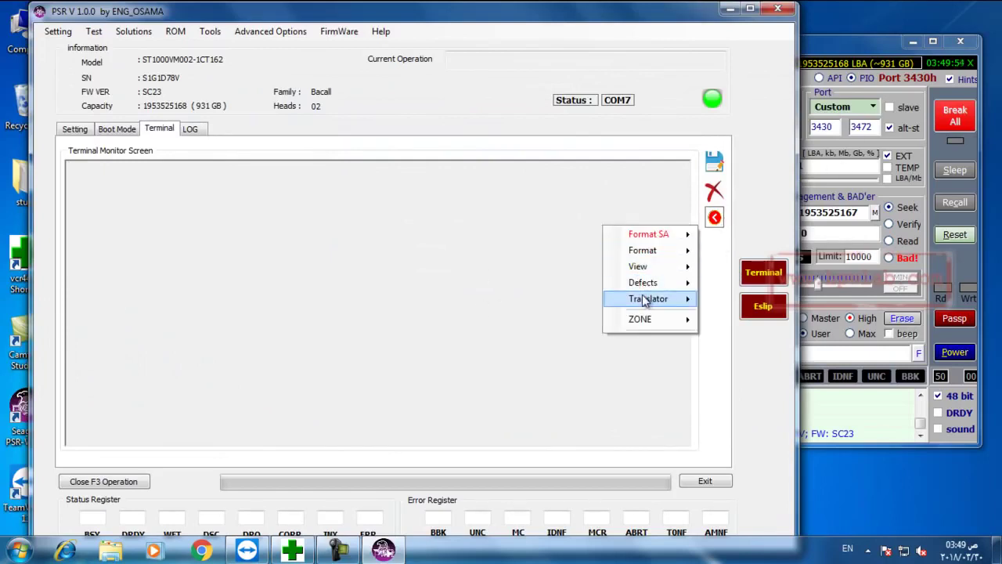
mouse_move(647, 320)
click(744, 336)
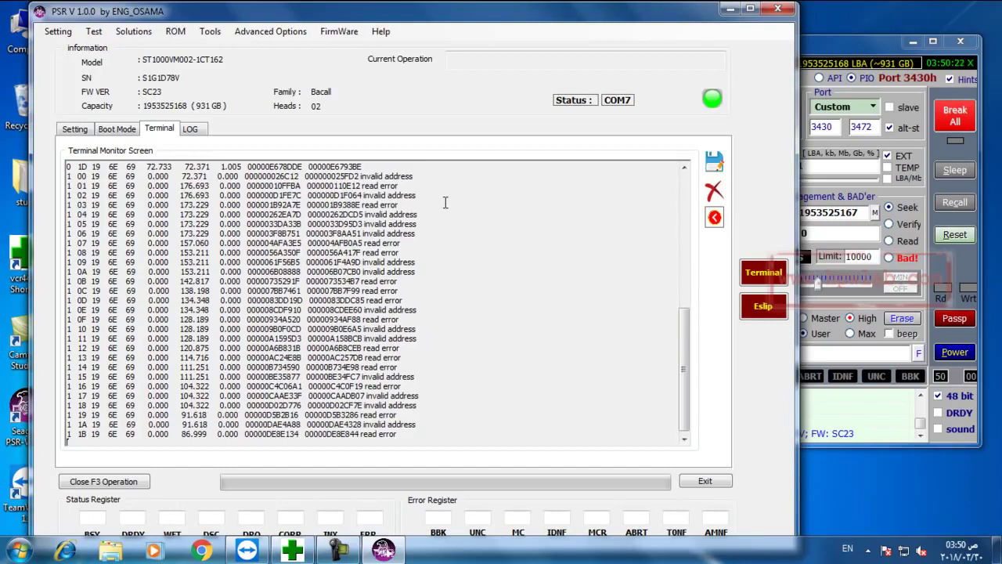
Step: Examine the head 1 zone results in the terminal for read error and invalid address entries
drag(453, 196, 436, 320)
click(436, 320)
double_click(388, 253)
drag(389, 253, 364, 267)
drag(407, 321, 361, 338)
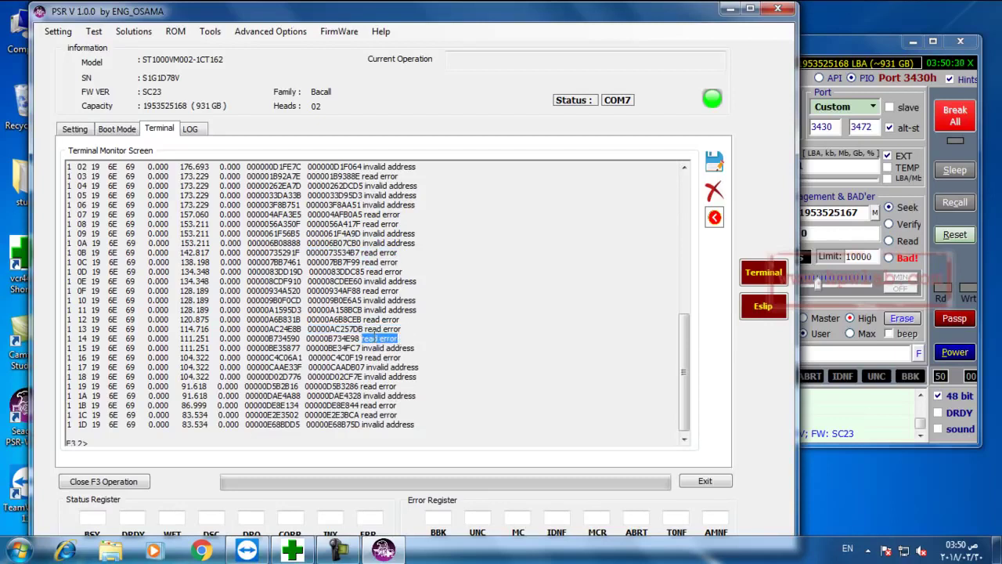
drag(401, 387, 364, 386)
drag(409, 415, 364, 414)
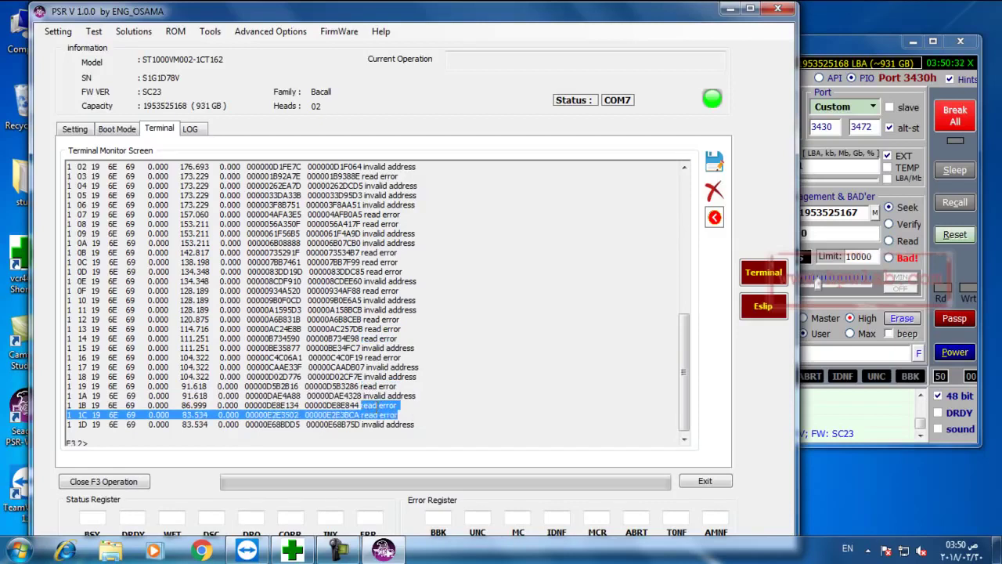
click(387, 441)
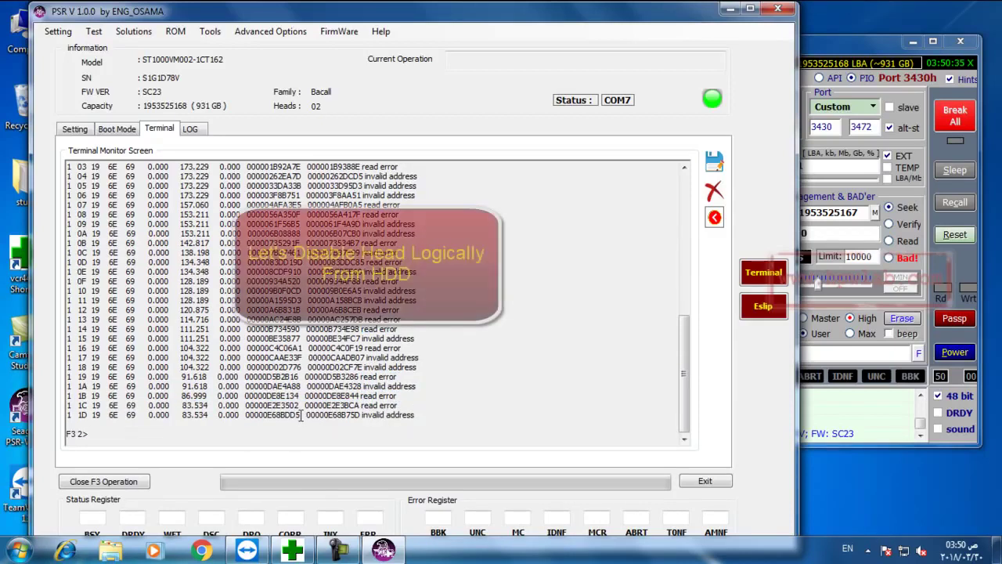
Step: Switch the drive to ASCII Online mode, and re-read its passport in Victoria
key(ctrl+z)
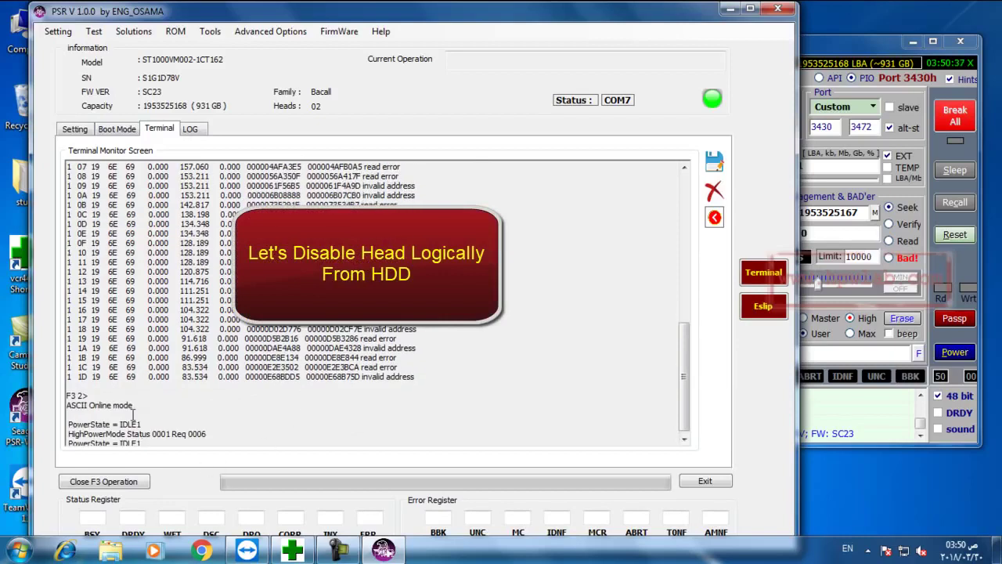
drag(67, 405, 143, 401)
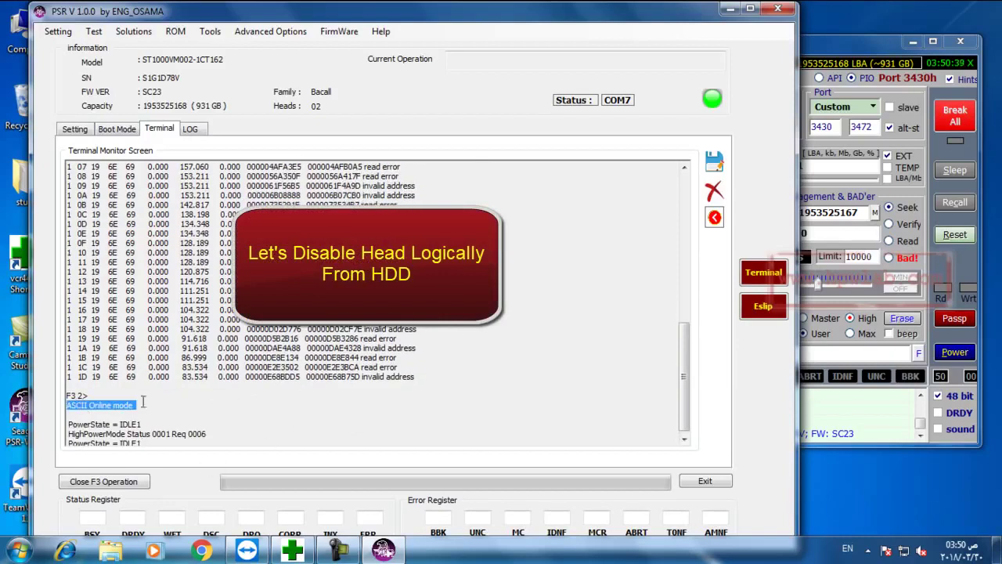
click(862, 39)
click(680, 346)
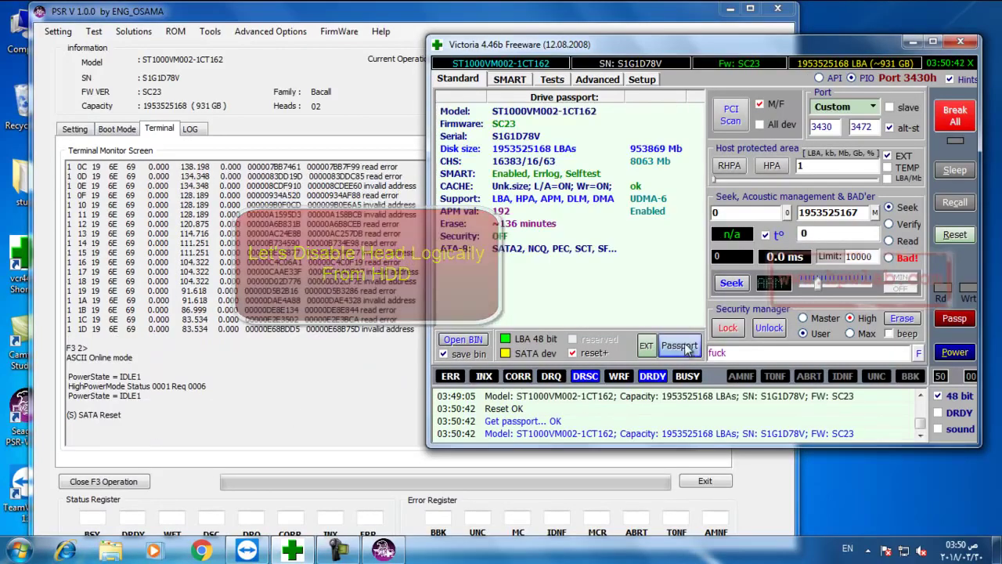
click(682, 347)
Step: Get the drive's SMART attributes and review the list
click(513, 81)
click(843, 116)
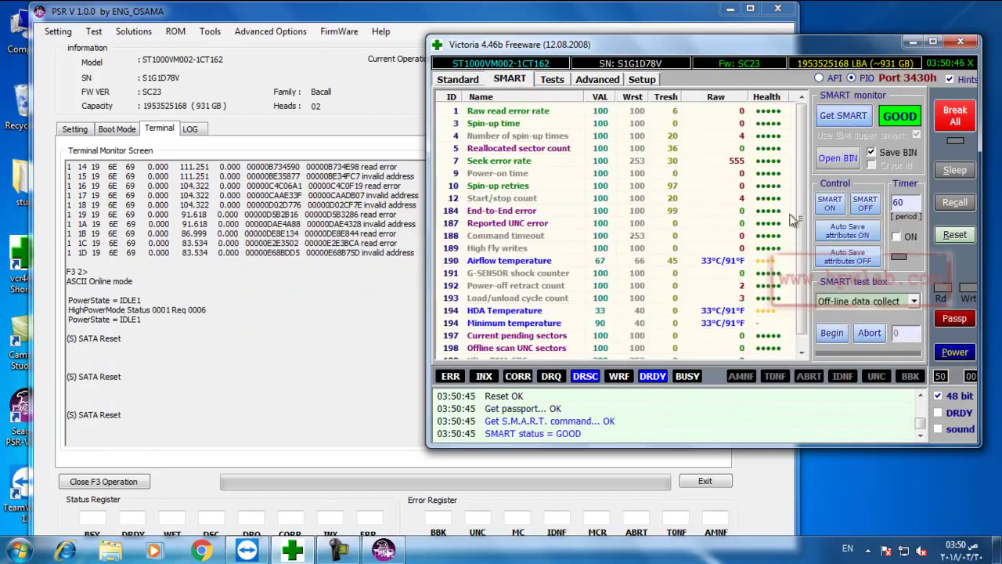
scroll(786, 236, down, 1)
Step: Start a verify surface scan of the whole drive from LBA 0 and check the logged block errors
click(552, 79)
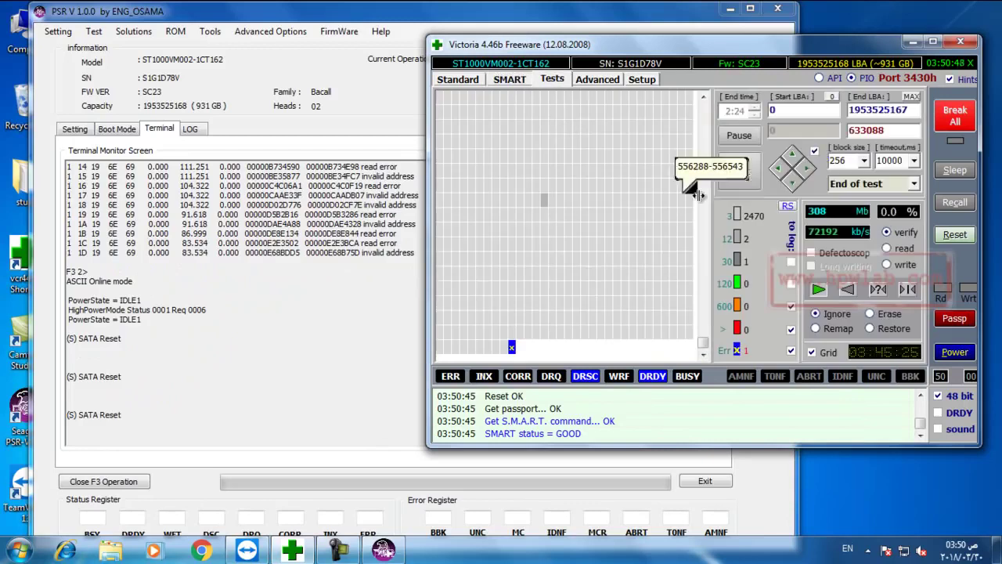
click(740, 172)
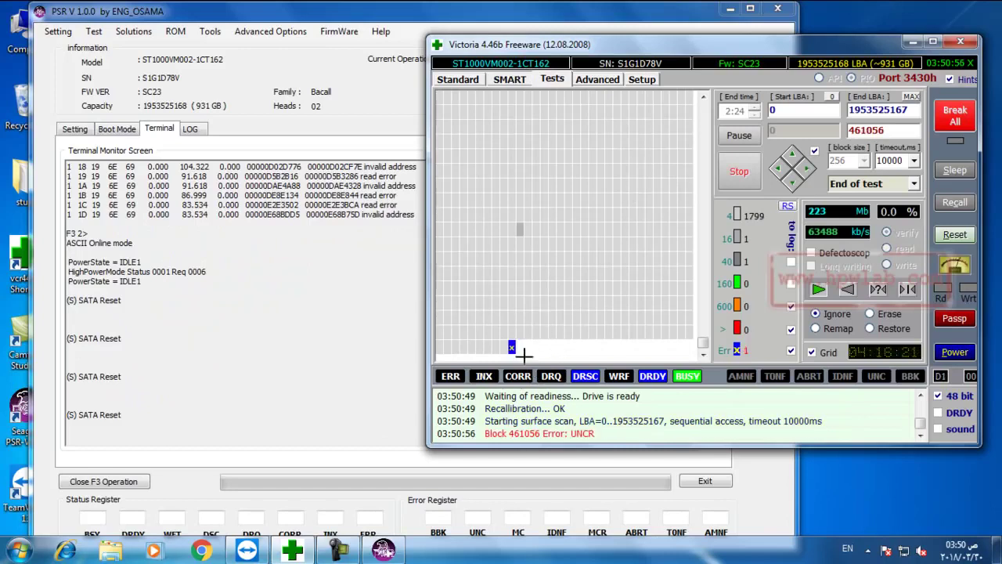
click(582, 436)
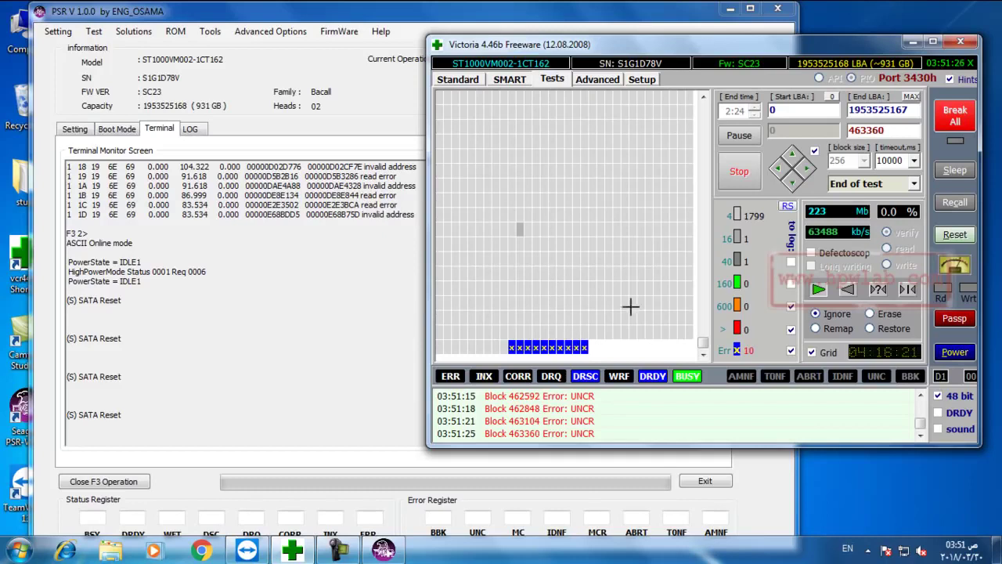
Step: Skip the surface scan forward several times to sample other areas of the drive, and stop it
click(809, 167)
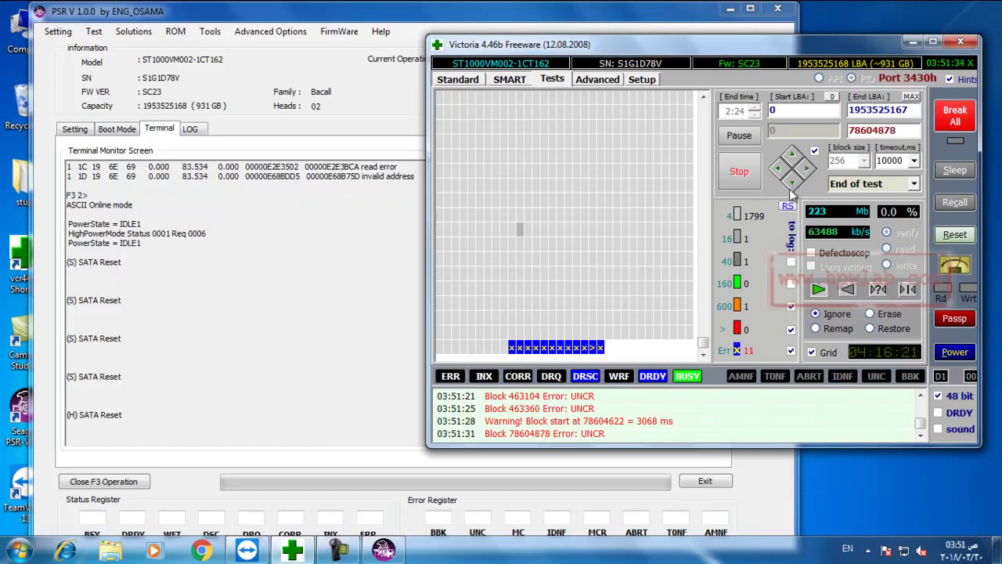
click(807, 169)
click(808, 171)
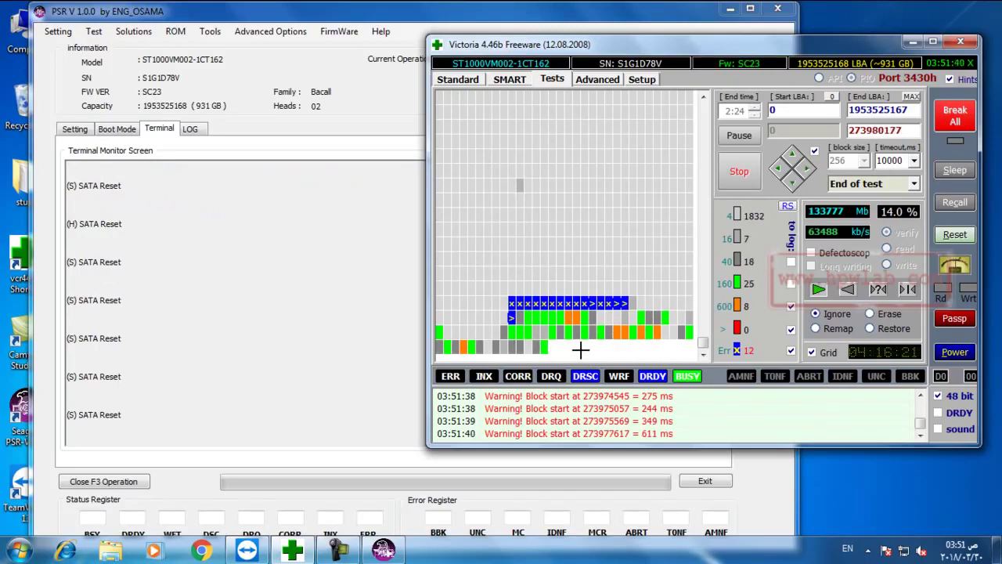
click(807, 171)
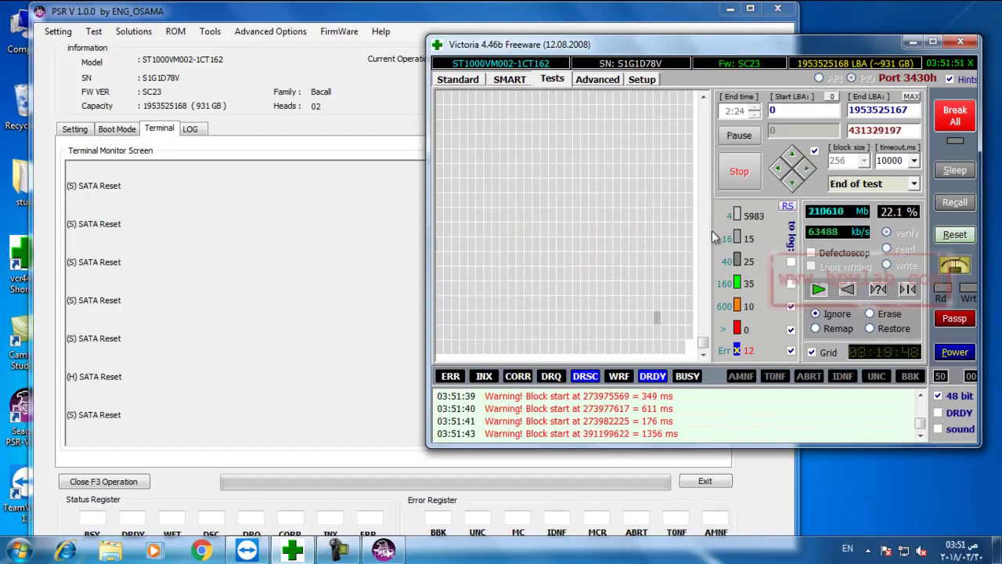
key(Right)
key(Right)
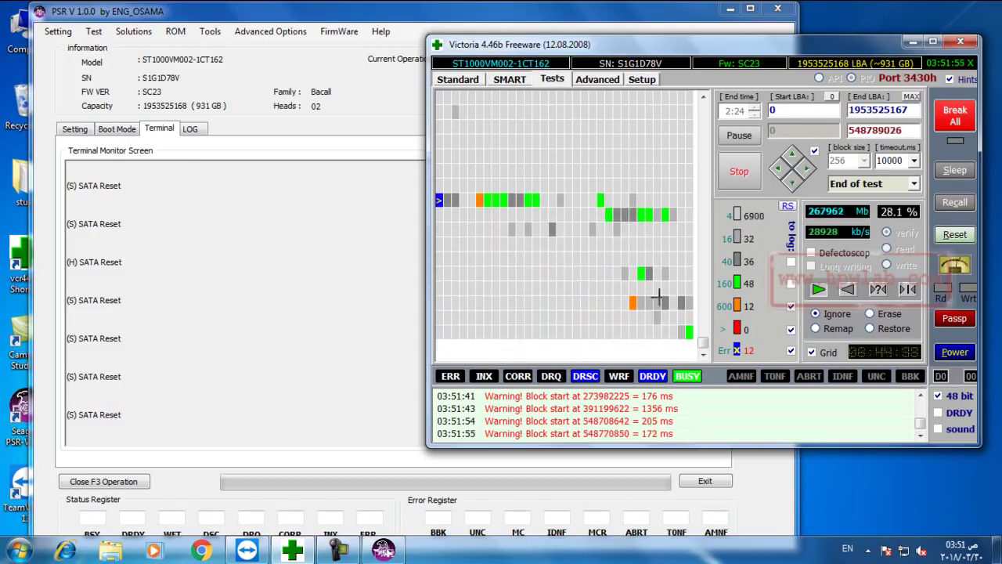
click(739, 171)
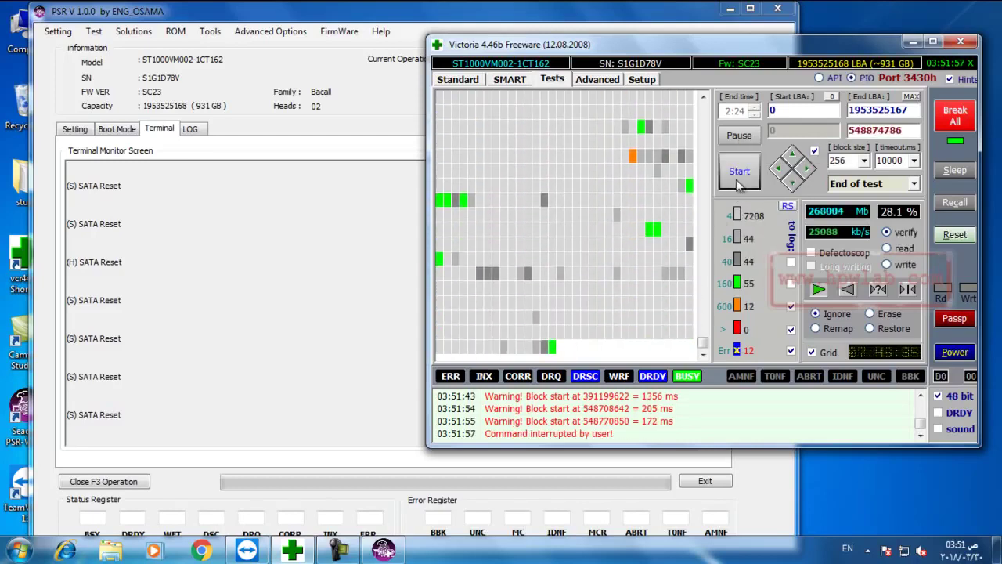
Step: Return to PSR, restart terminal mode and get the head details in the Depop Head dialog
click(358, 374)
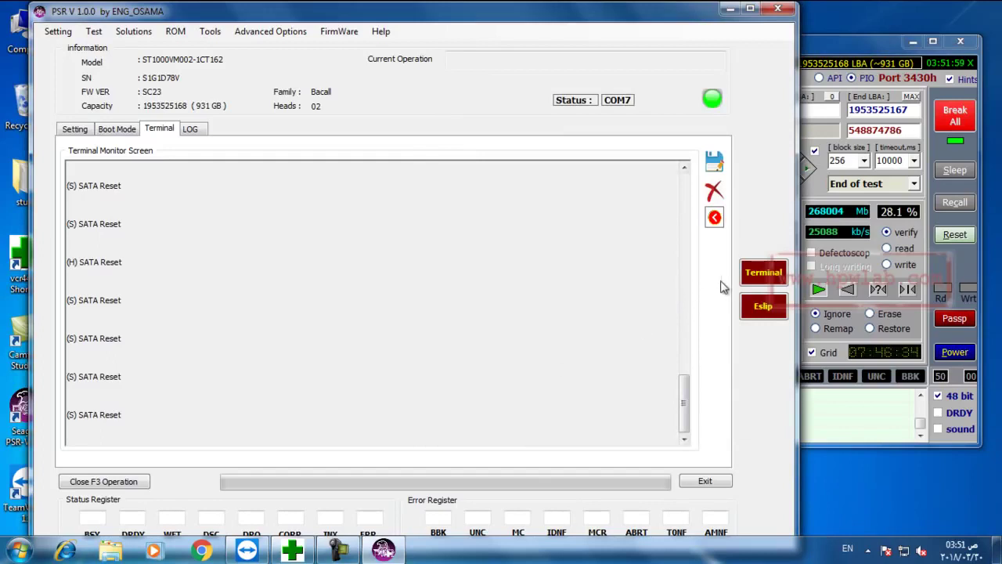
click(761, 276)
click(271, 31)
mouse_move(270, 48)
click(357, 85)
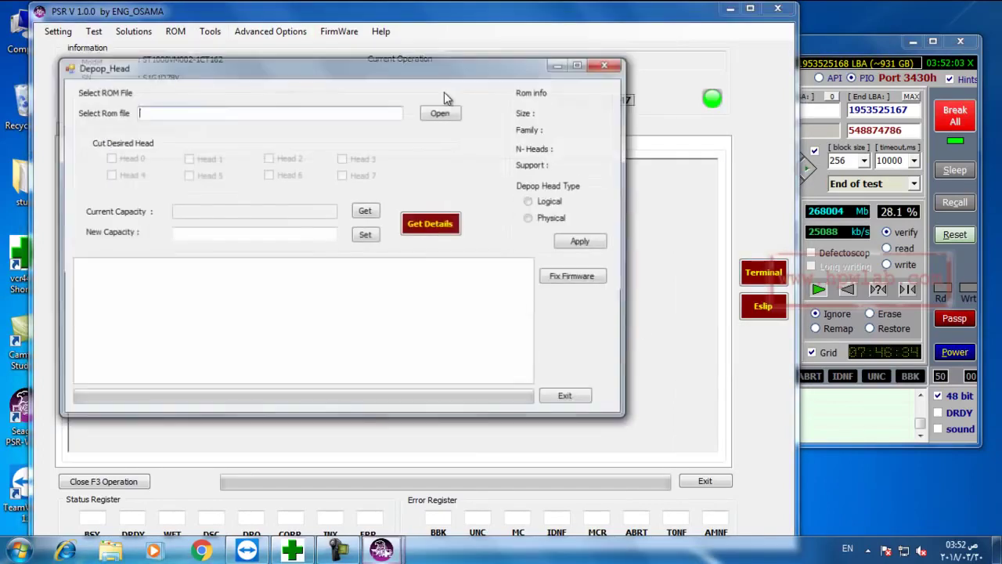
drag(427, 82, 657, 102)
click(656, 250)
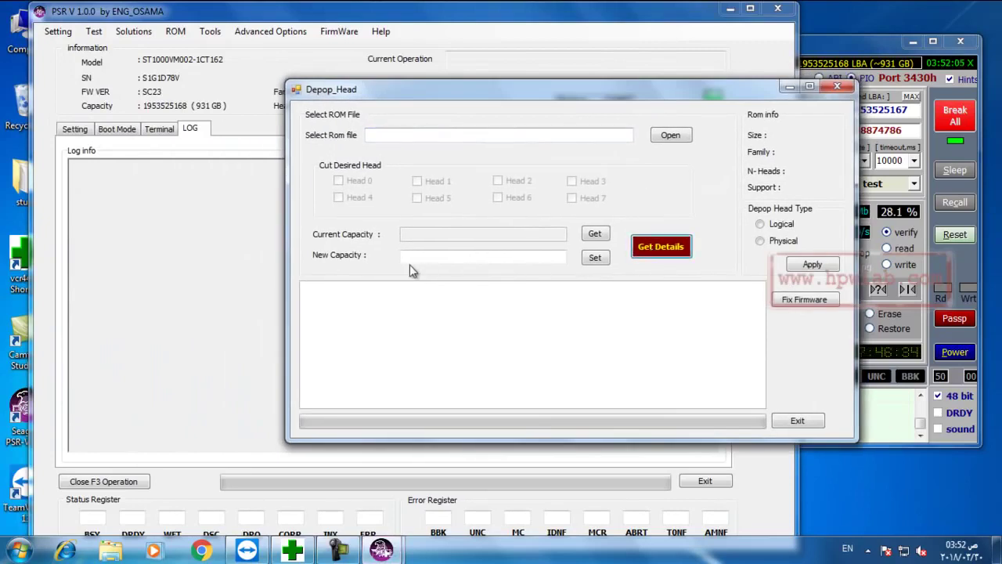
Step: Cut Head 1 using the Logical depop type, follow the log until the process finishes, and close the Depop Head dialog
click(416, 182)
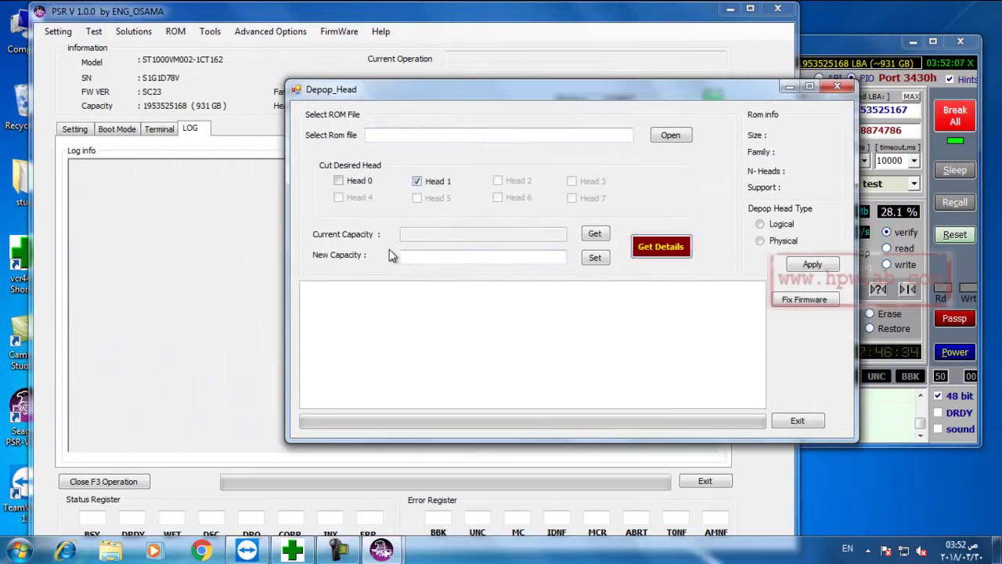
click(809, 266)
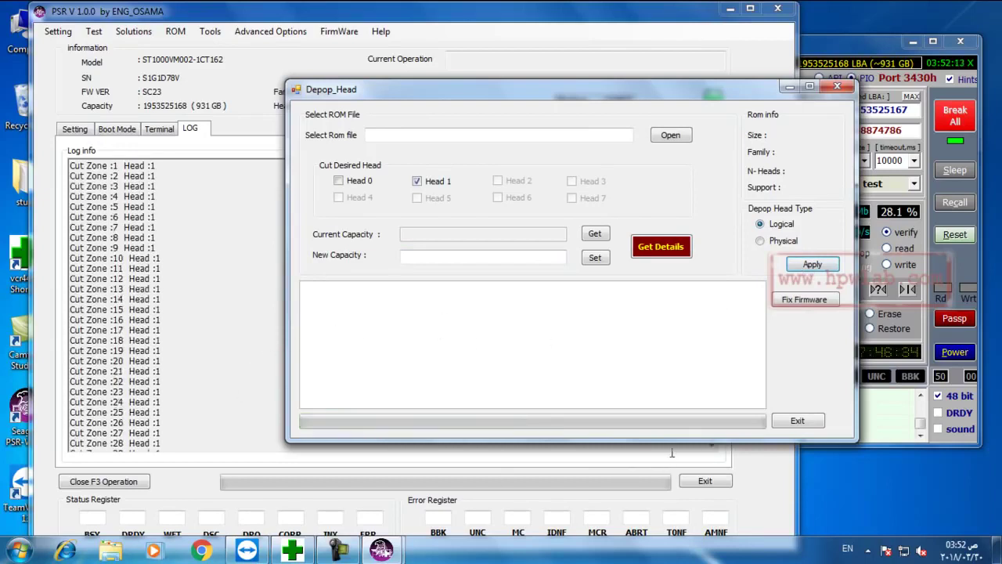
click(712, 448)
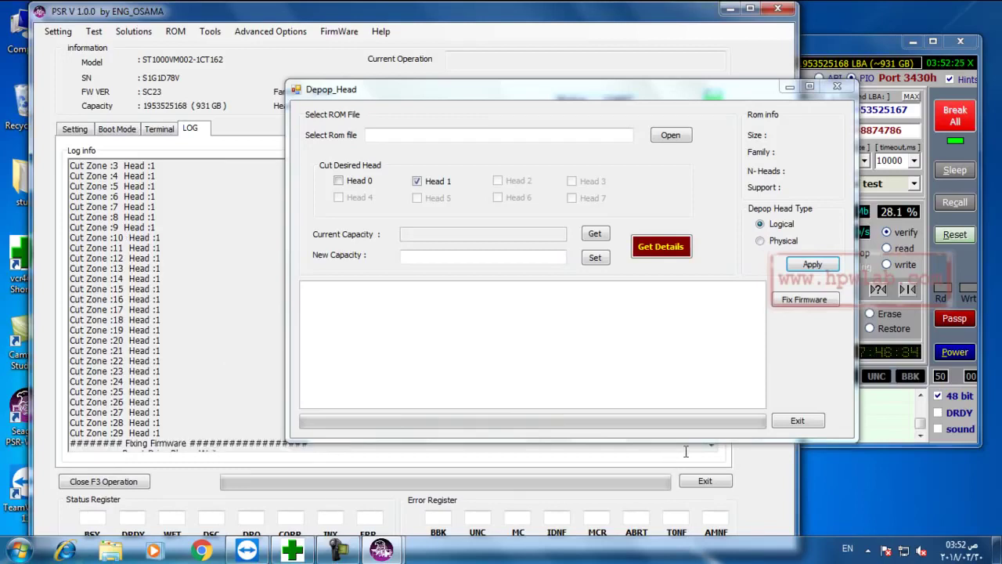
click(711, 447)
click(711, 446)
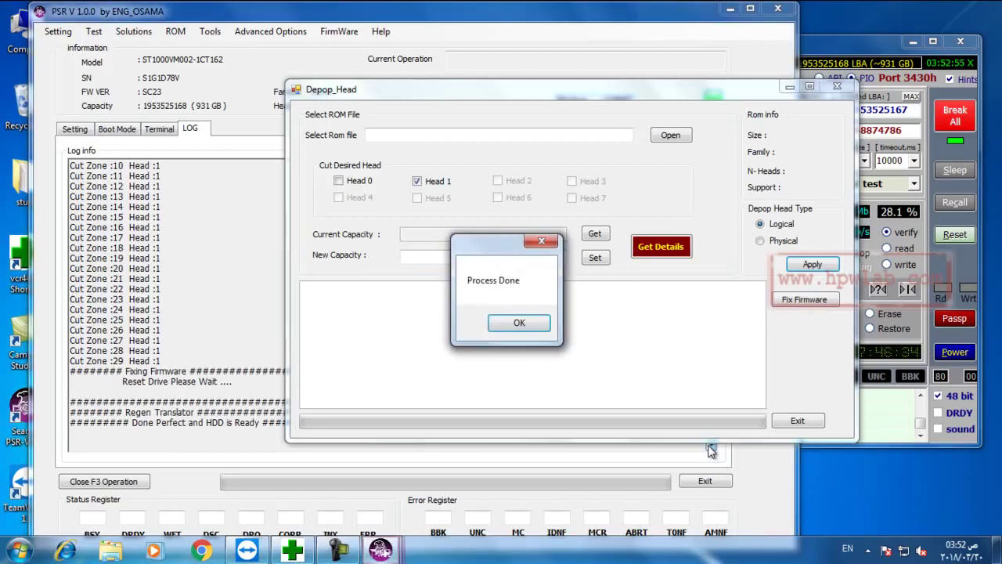
click(520, 323)
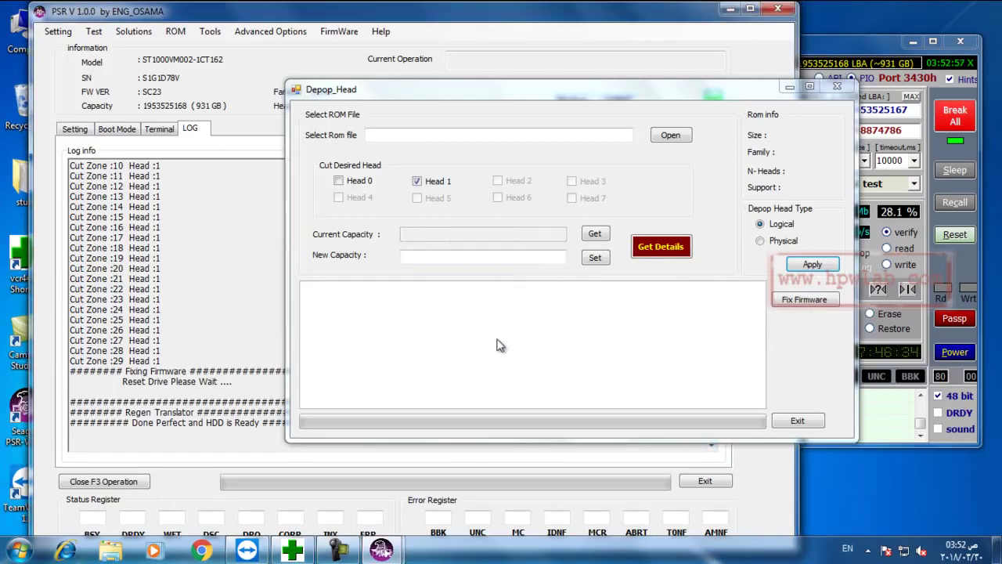
click(843, 91)
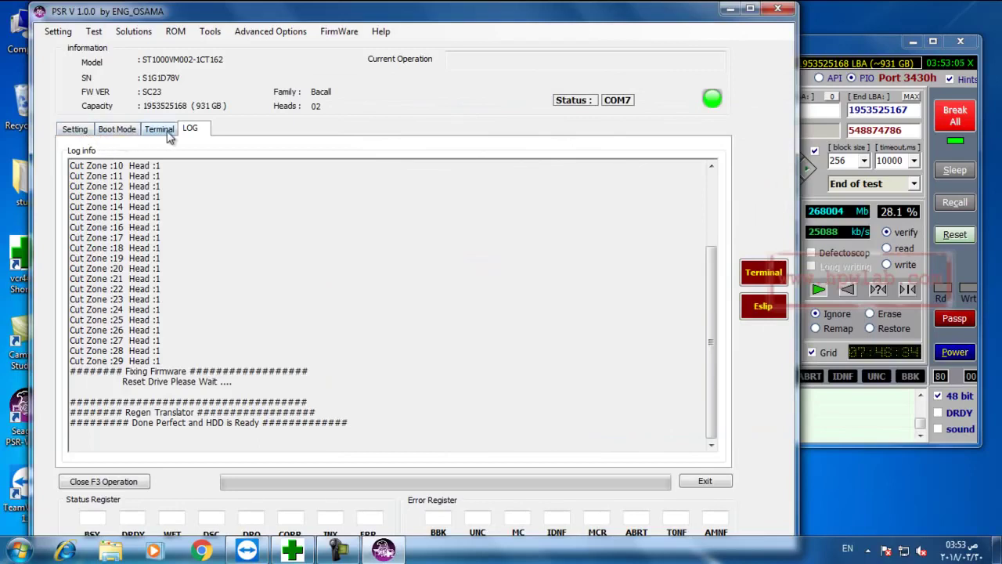
Step: Review the terminal output of the head cut and detect the drive again through the terminal
click(166, 130)
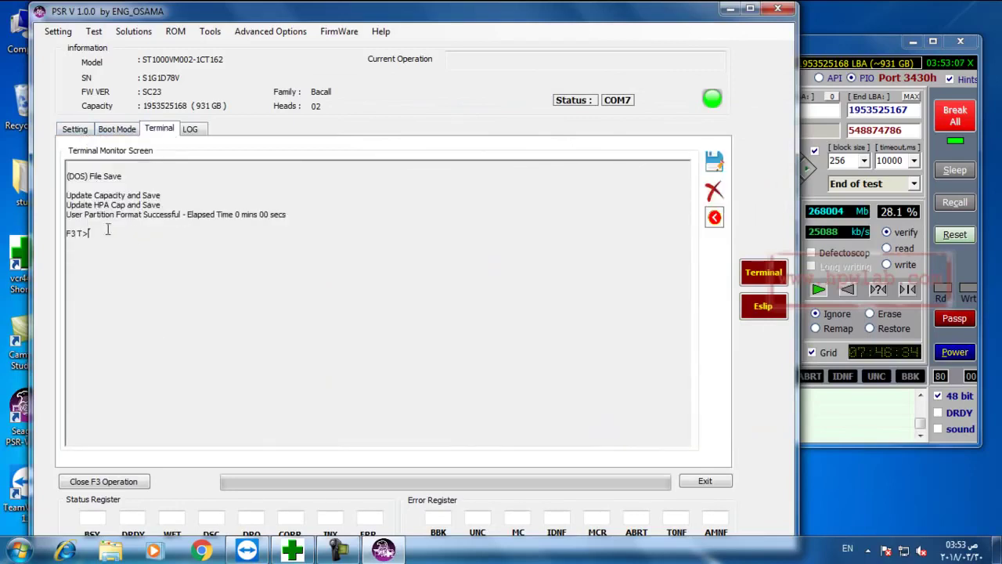
drag(68, 193, 240, 240)
click(181, 240)
click(72, 132)
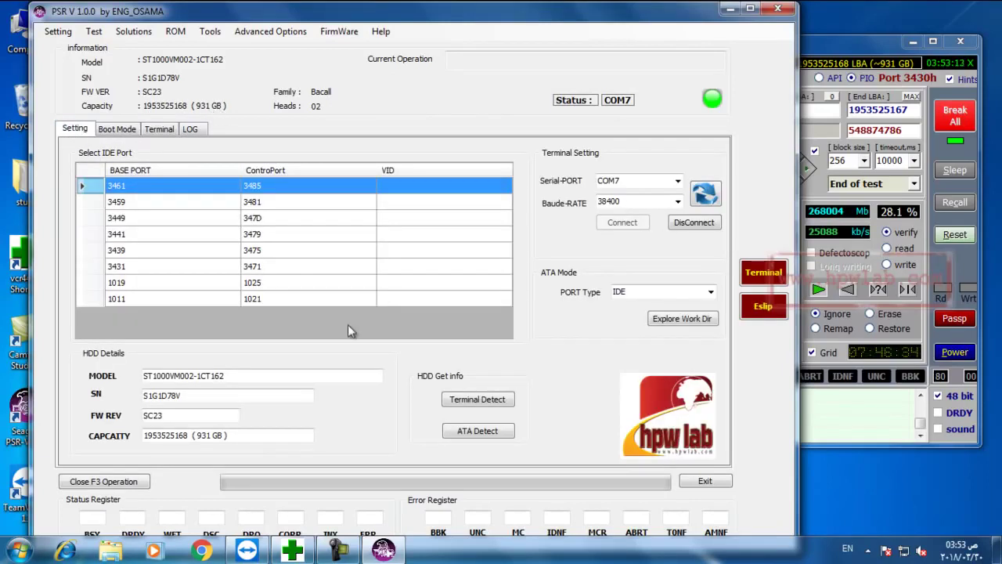
click(458, 401)
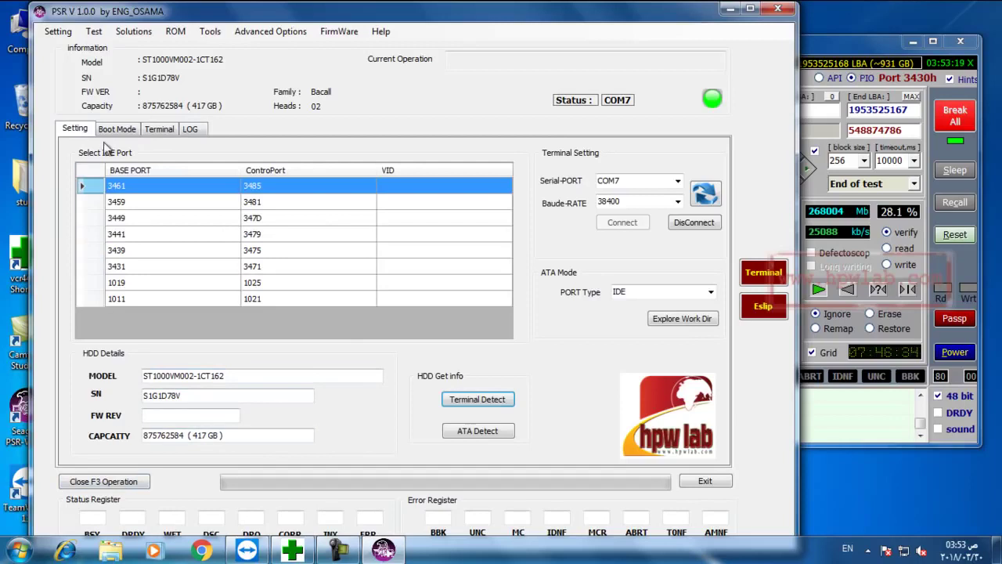
Step: Run Format Partition on the User Area with User Partition Certify and Format disabled and Primary Defect Lists processed, and close the dialog
click(166, 130)
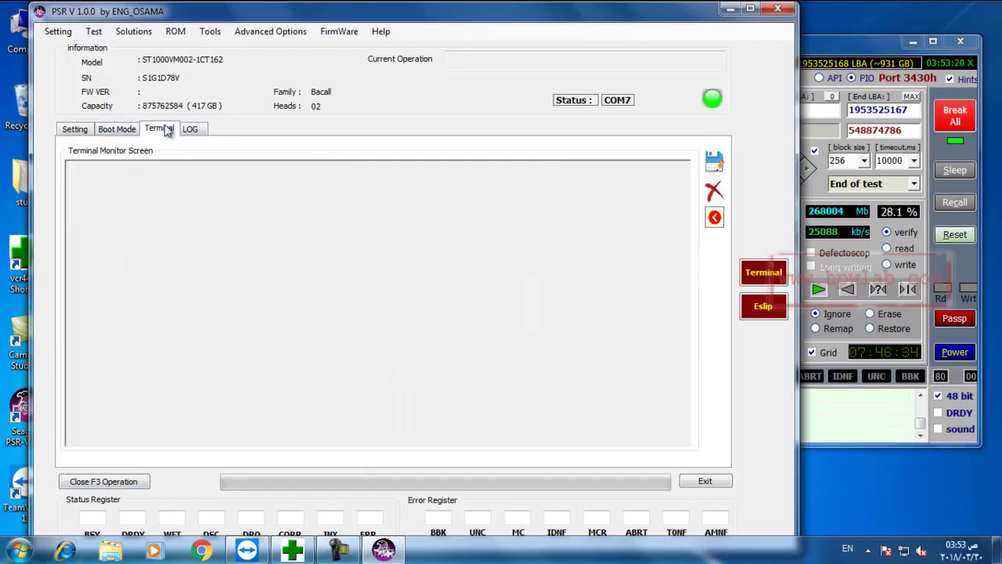
click(715, 220)
mouse_move(650, 304)
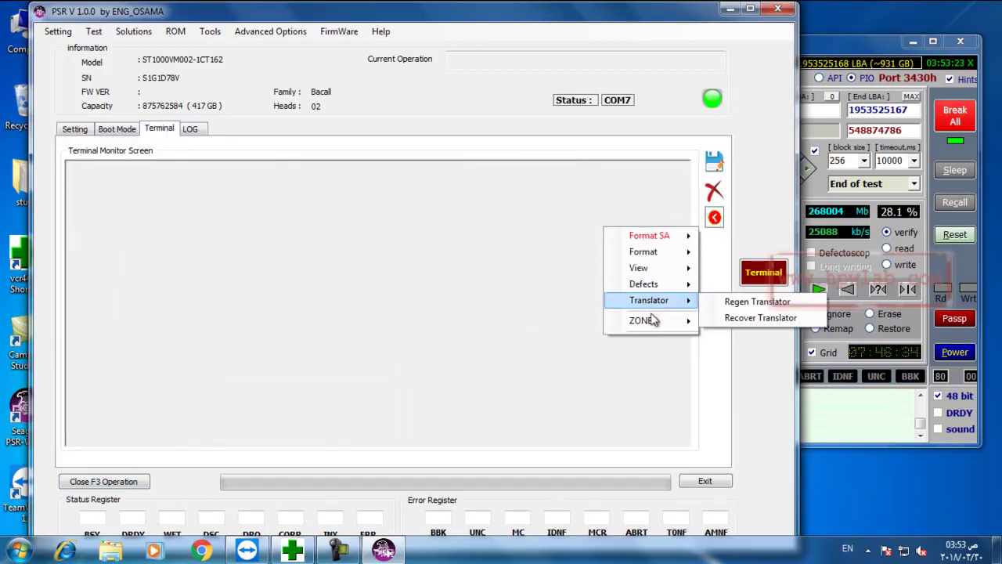
mouse_move(649, 252)
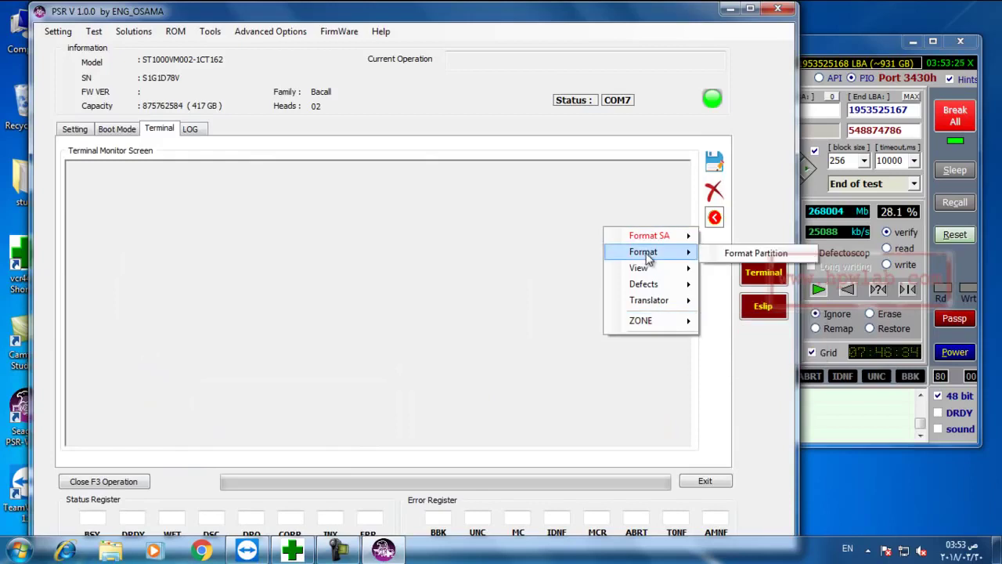
click(731, 262)
drag(313, 76, 622, 82)
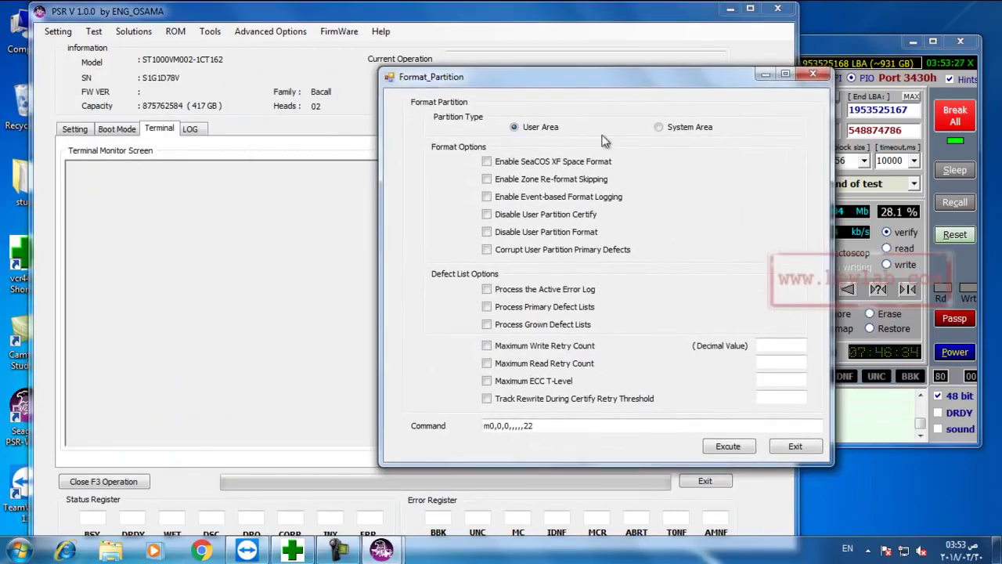
click(497, 216)
click(498, 233)
click(517, 310)
click(515, 324)
click(517, 329)
click(719, 448)
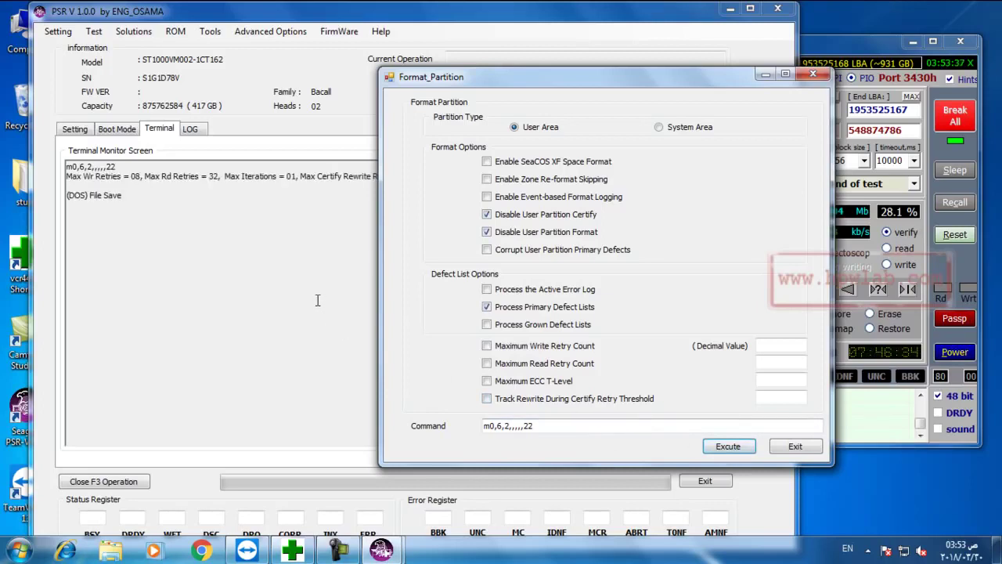
click(813, 76)
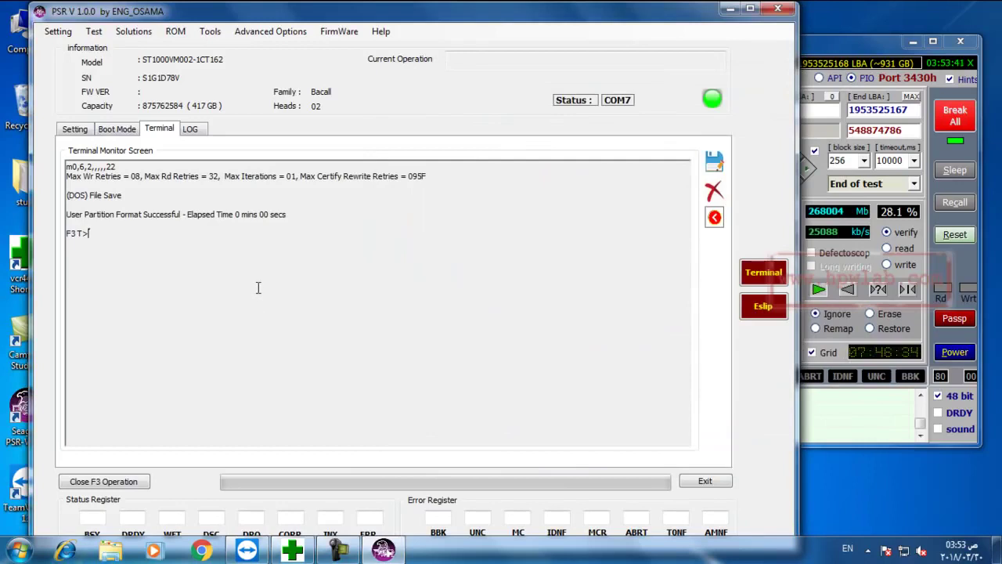
Step: Put the drive in ASCII online mode, switch to Victoria and request the drive passport
drag(160, 270, 65, 234)
click(863, 44)
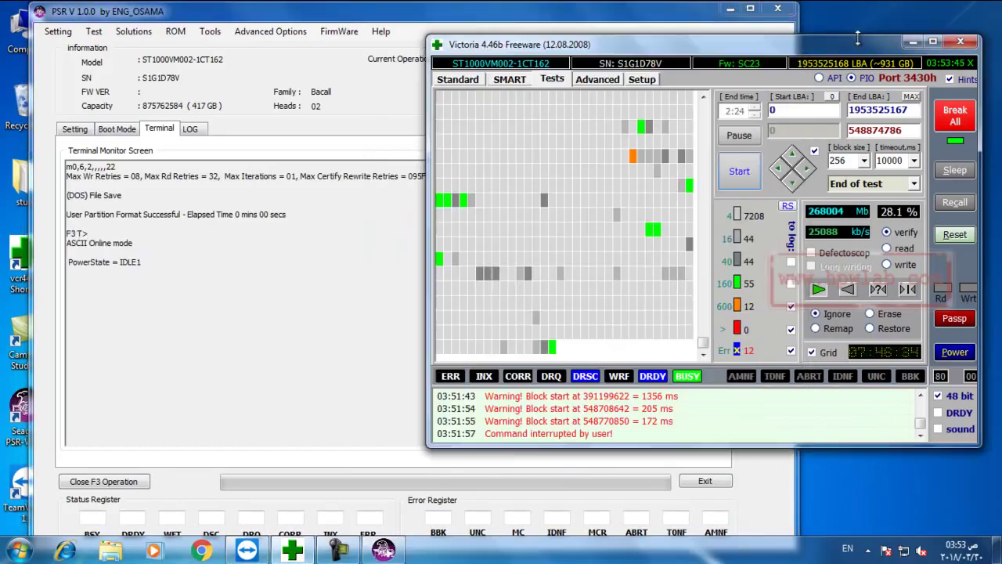
drag(863, 45, 768, 68)
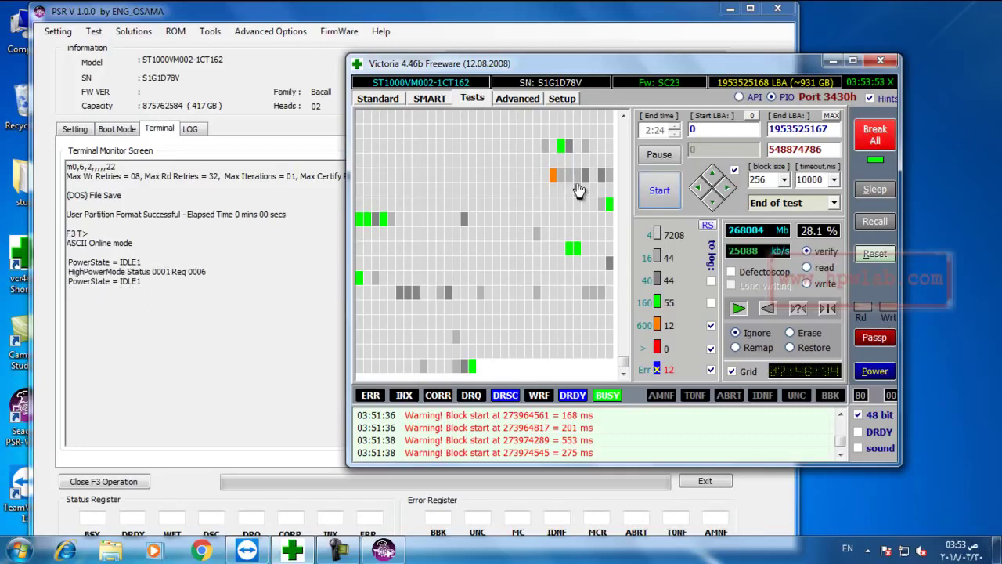
click(378, 101)
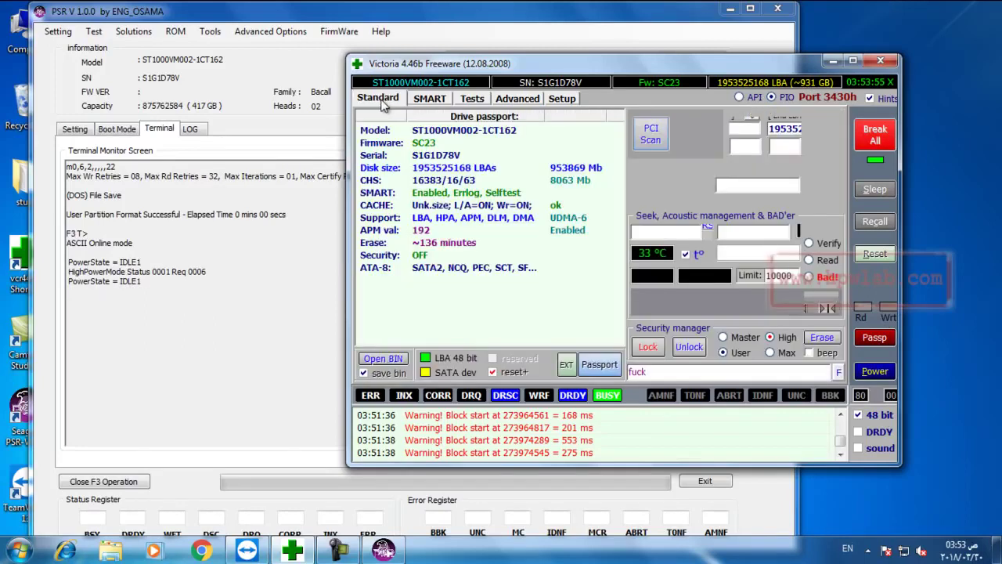
click(601, 366)
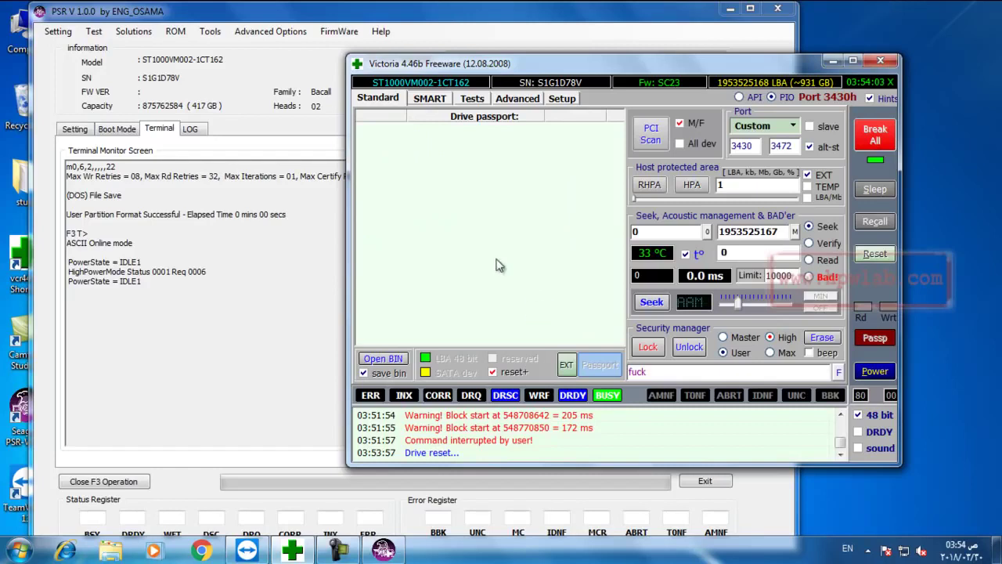
Step: Check the drive's terminal output in PSR, reset the drive in Victoria and read its passport again
click(207, 300)
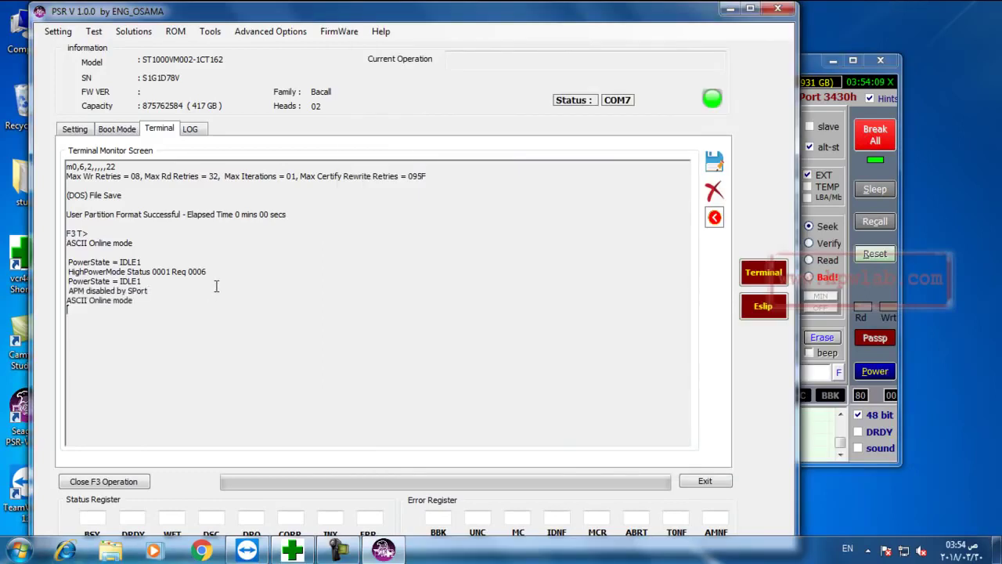
click(818, 127)
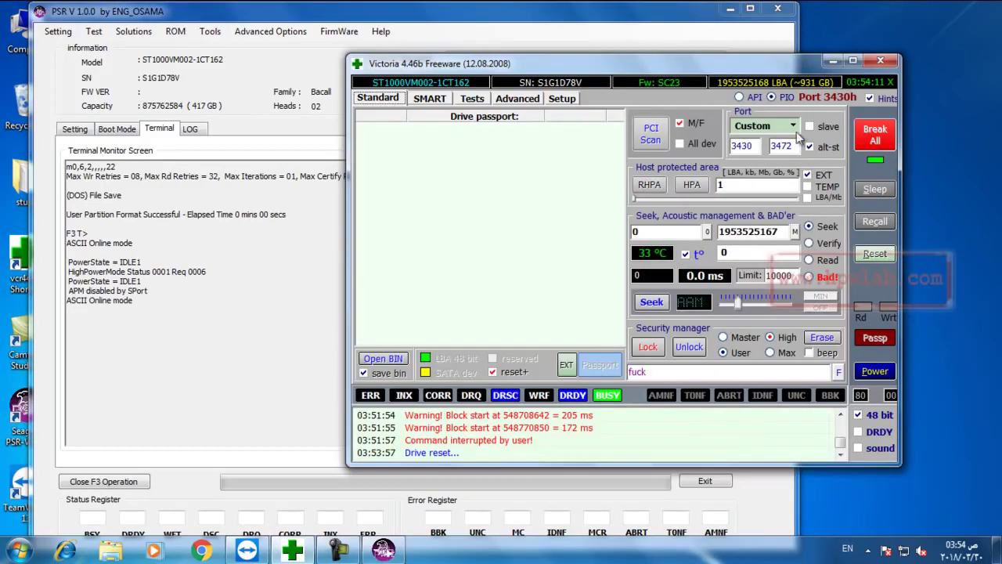
click(873, 255)
click(873, 255)
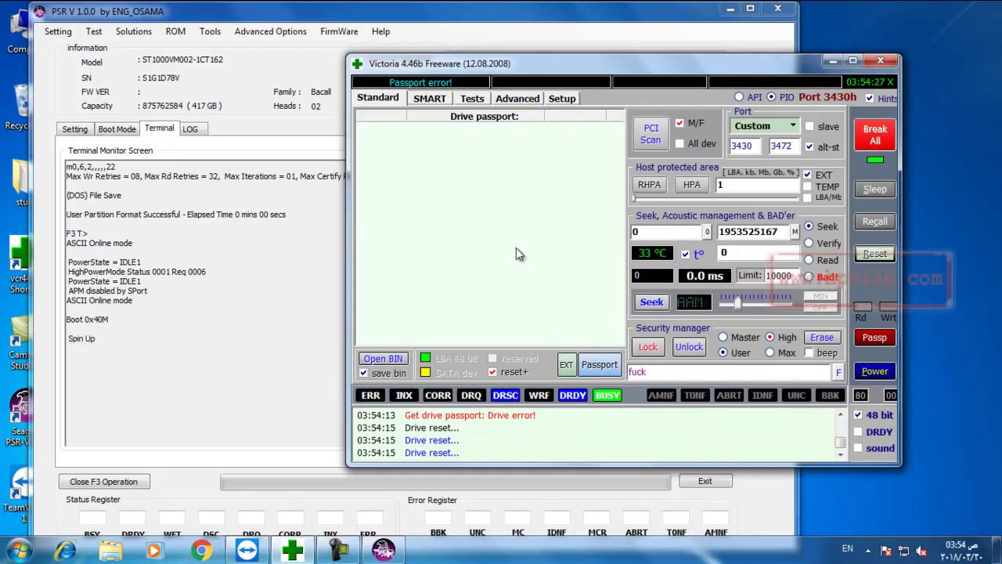
click(607, 374)
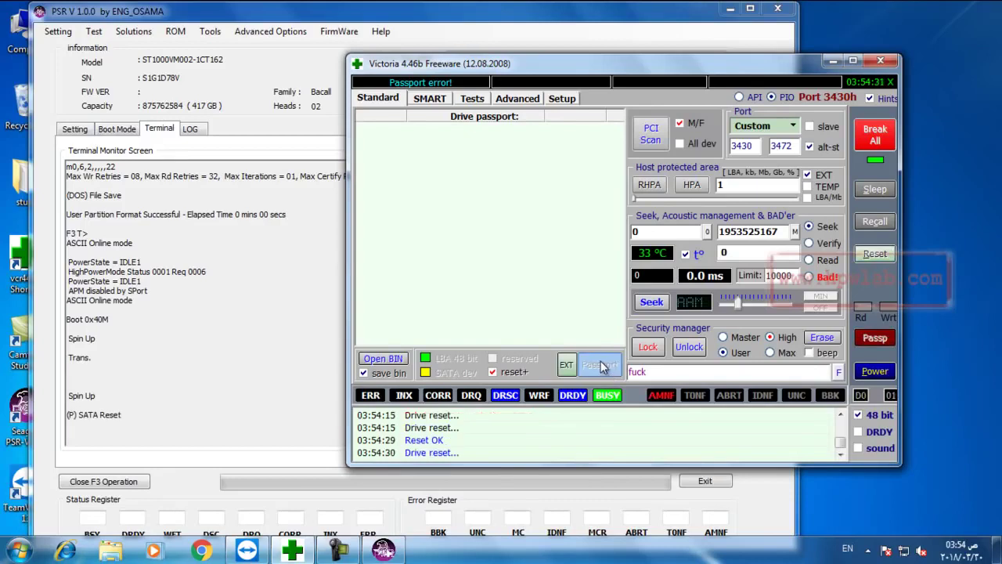
click(604, 369)
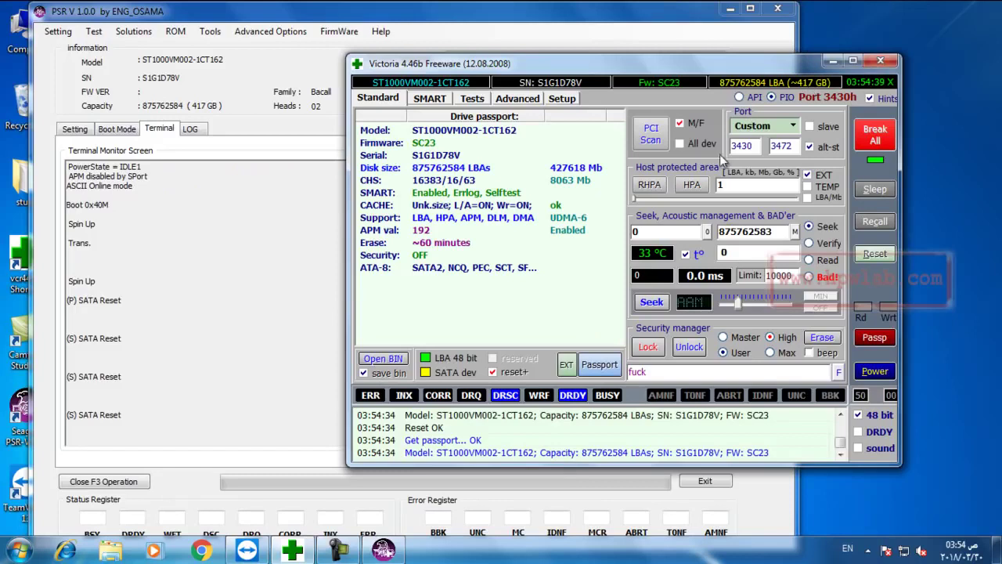
click(599, 364)
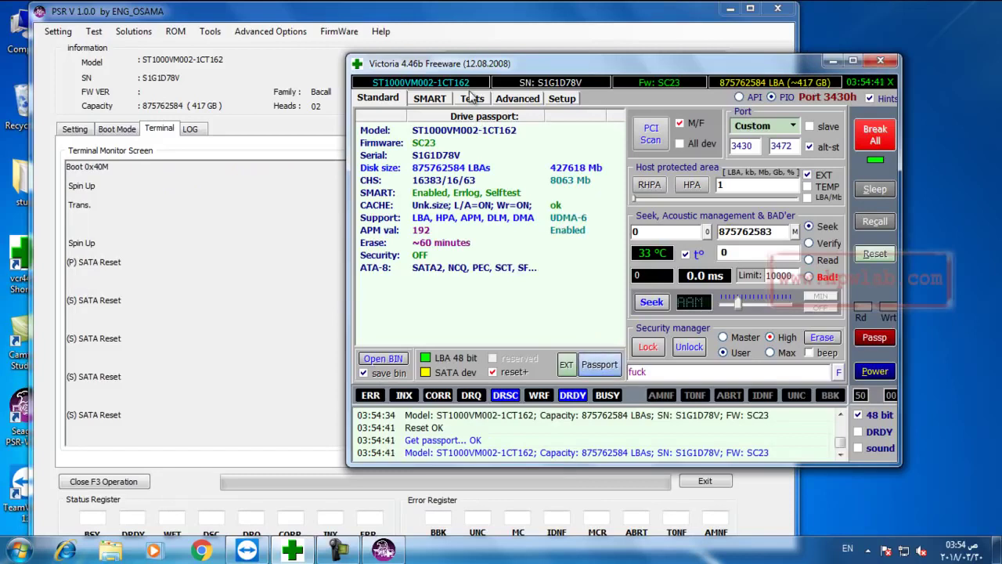
Step: Start a security erase of the drive in Victoria and accept the loss of user data
click(473, 98)
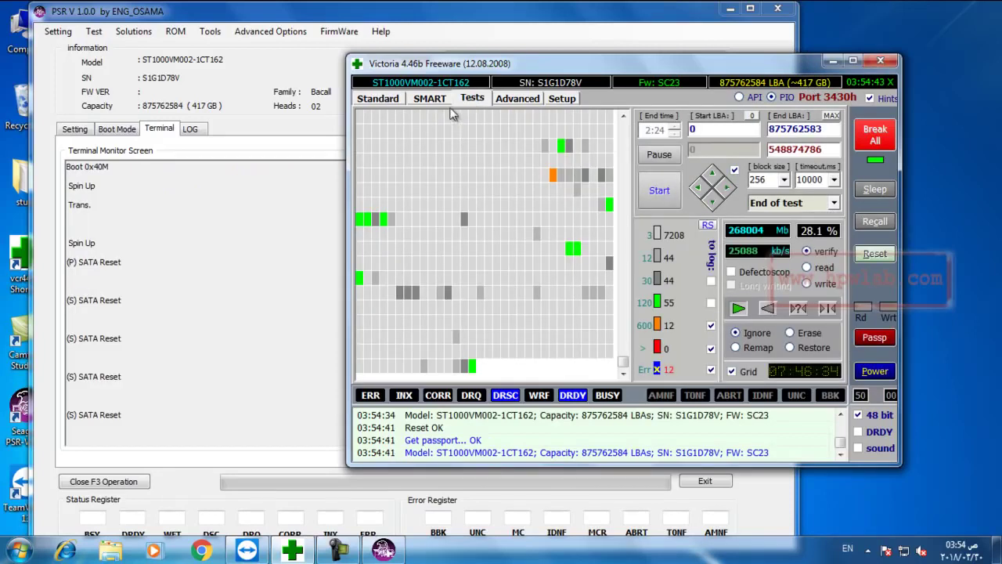
click(379, 99)
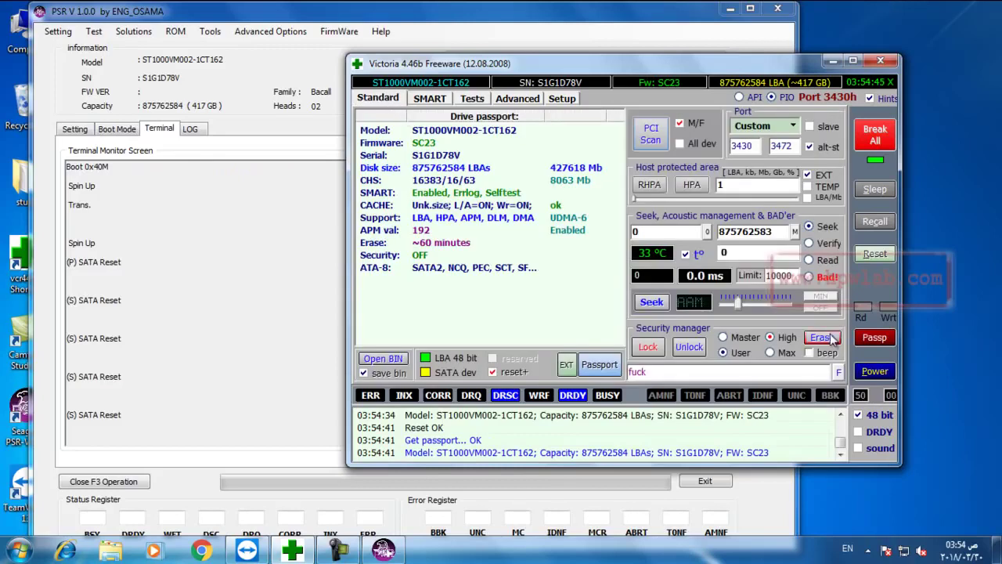
click(810, 342)
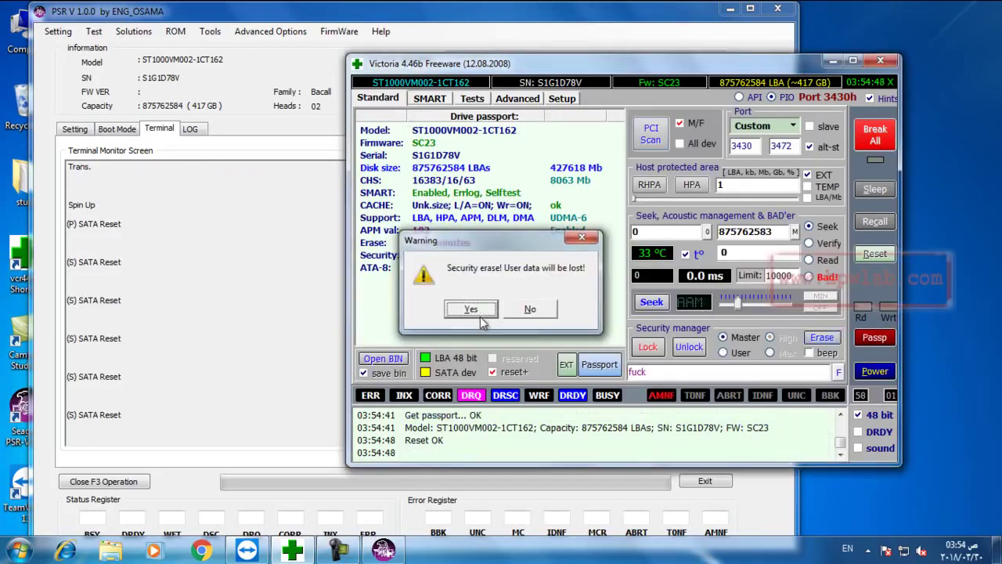
click(479, 309)
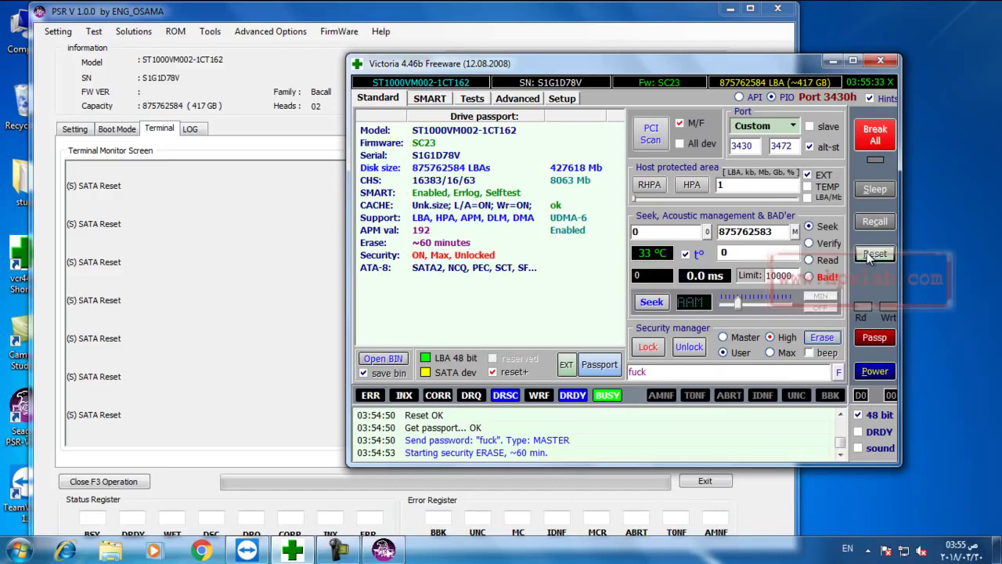
Step: Reset the drive during the security erase and examine the latest terminal messages in PSR
click(867, 252)
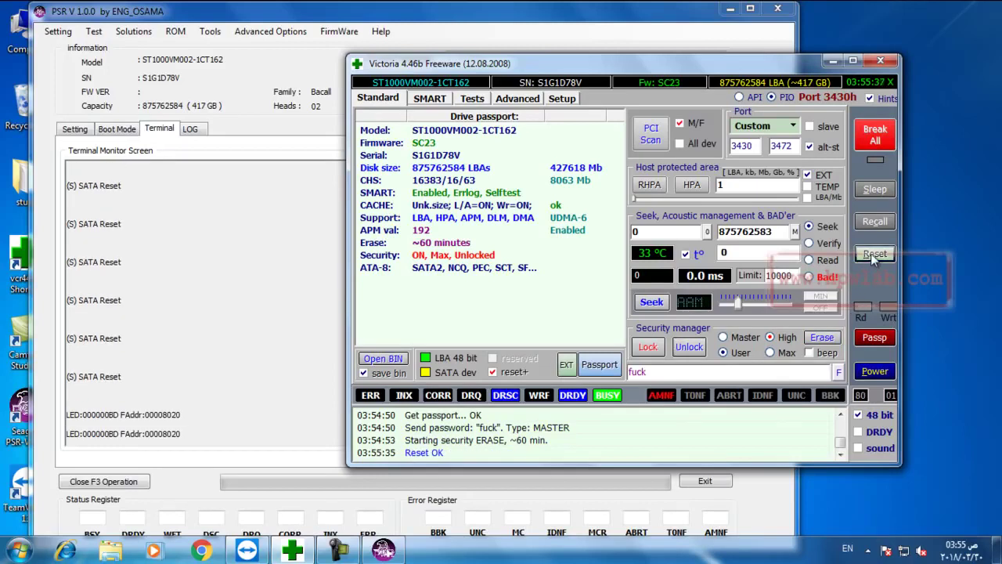
click(874, 255)
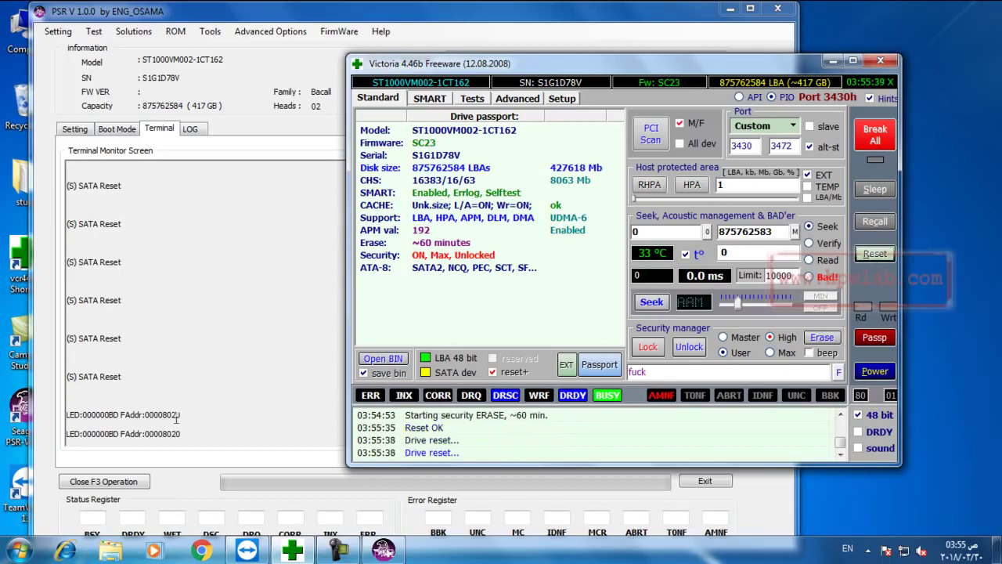
click(114, 416)
drag(187, 436, 67, 403)
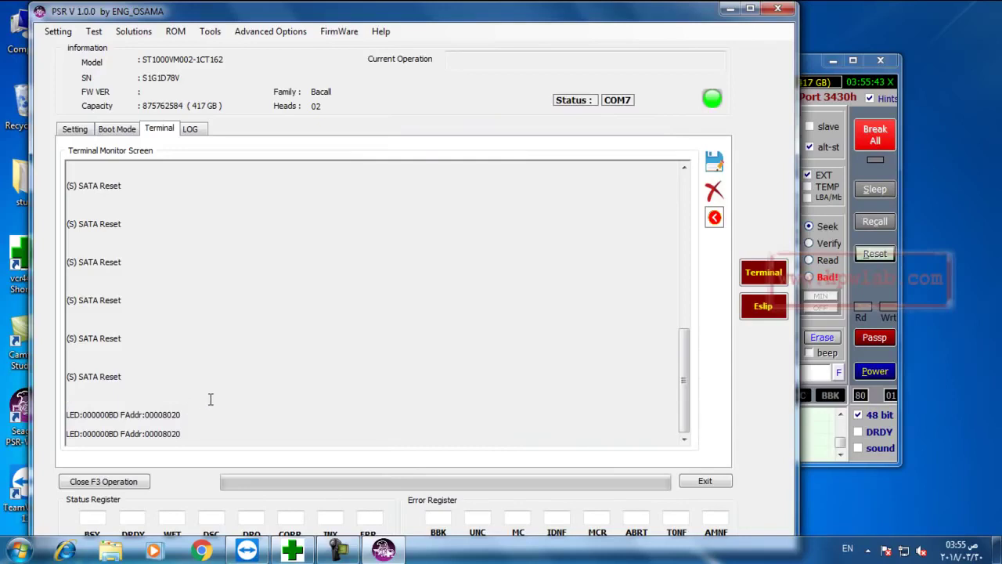
Step: Return to Victoria, unlock the drive's security and start a verify surface scan from LBA 0 to 875762583
click(803, 59)
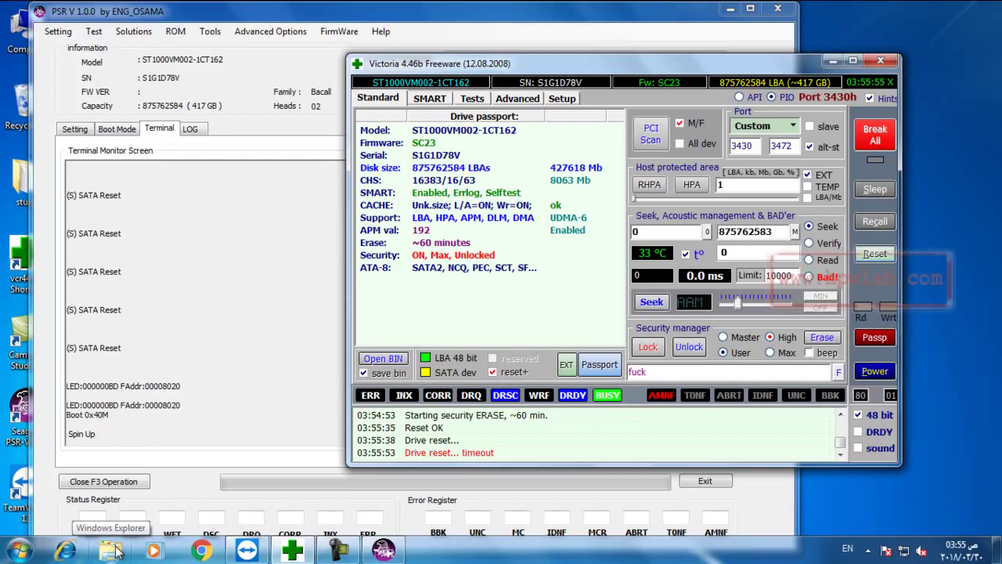
click(688, 347)
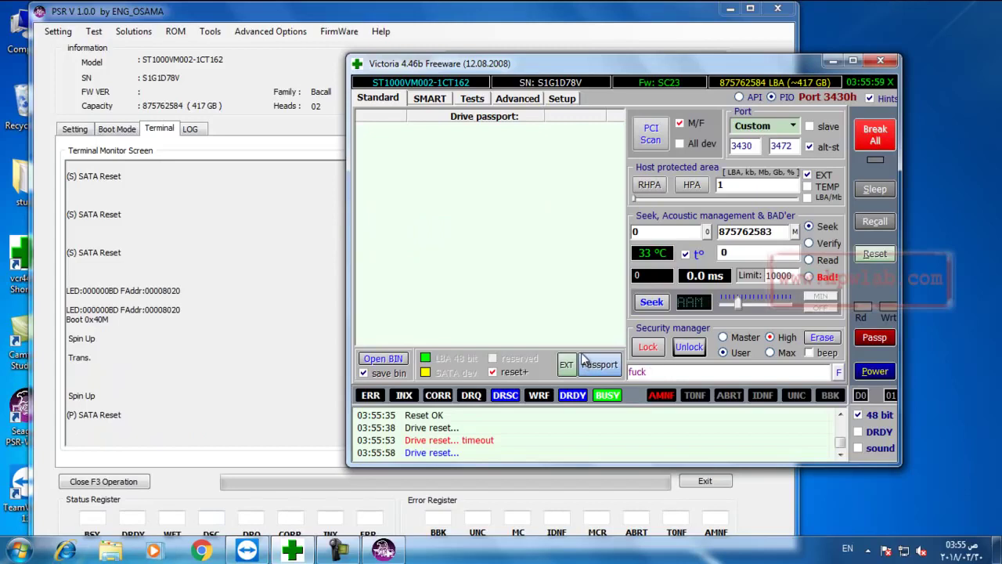
click(680, 352)
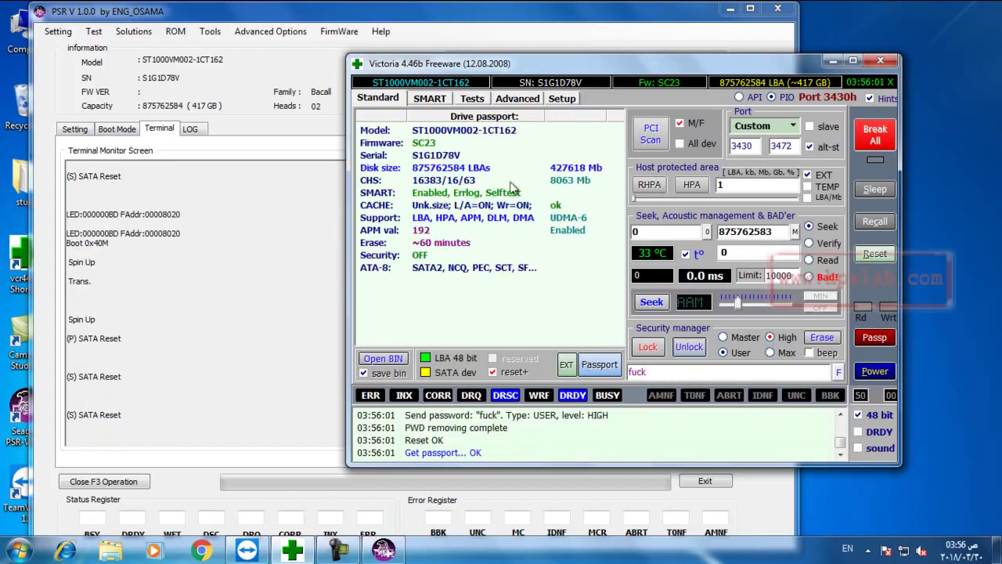
click(472, 99)
click(657, 190)
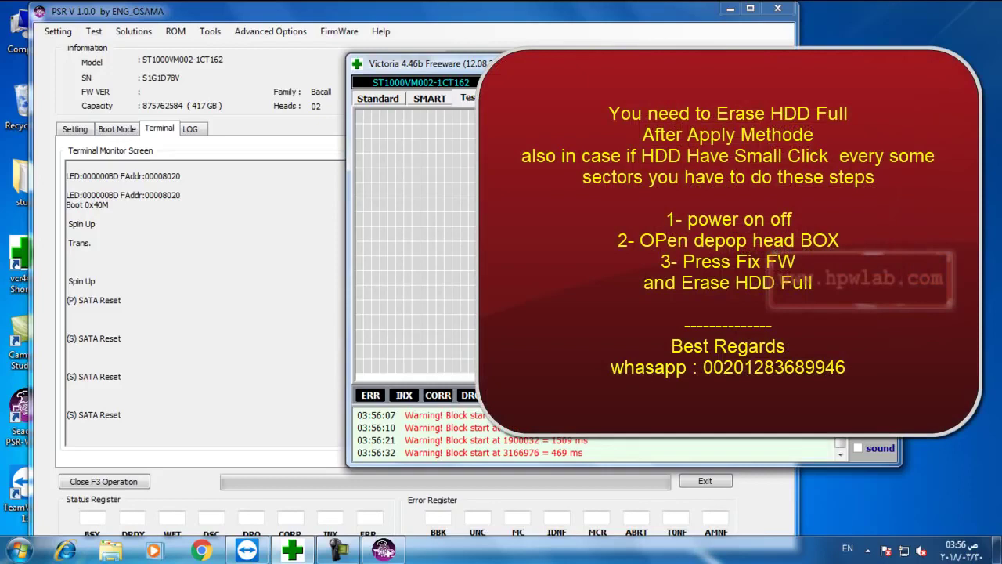
Step: Switch to PSR, bring the drive into ASCII Diag mode and list the zones of each head with the ZONE command
click(326, 316)
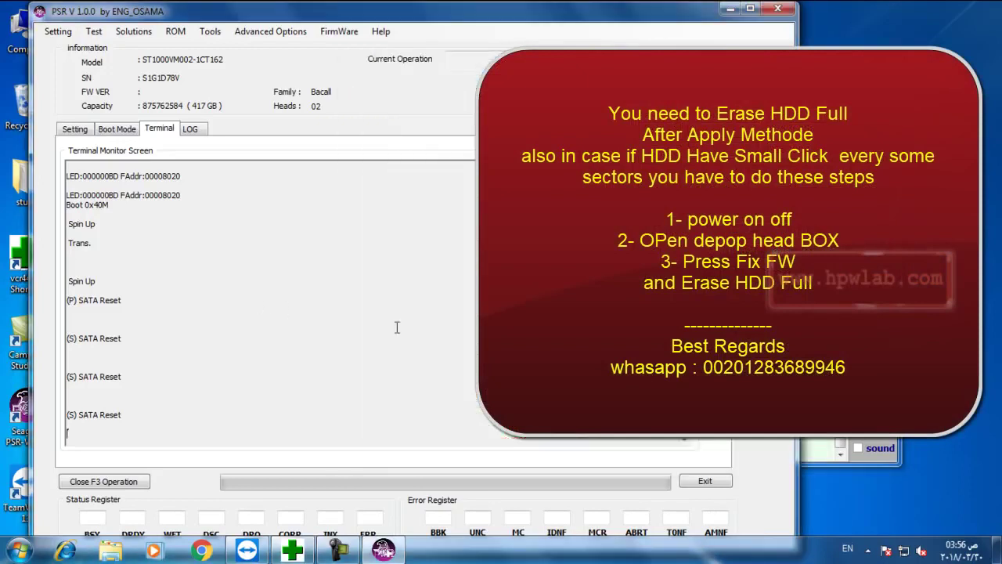
key(ctrl+z)
key(ctrl+z)
key(ctrl+z)
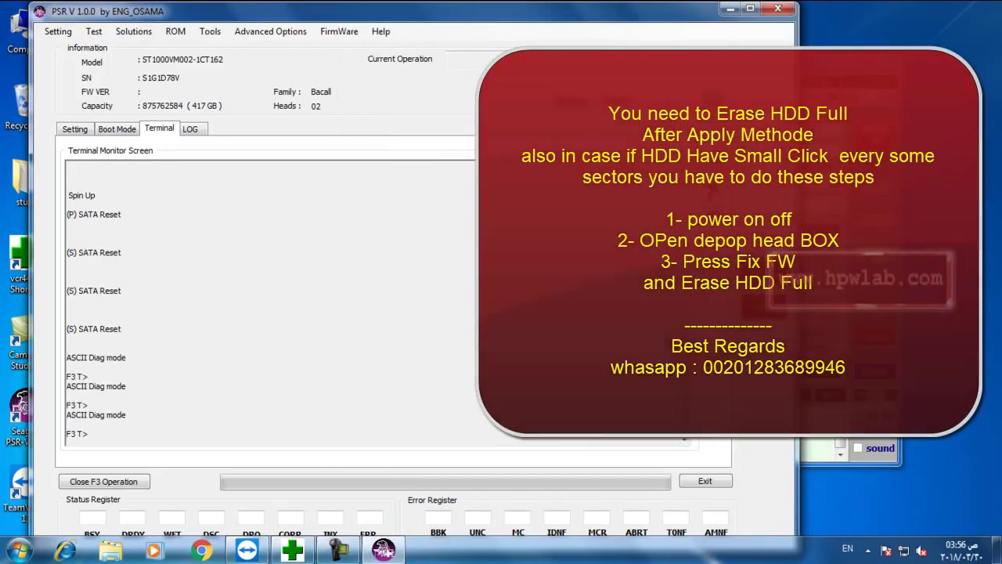
click(715, 224)
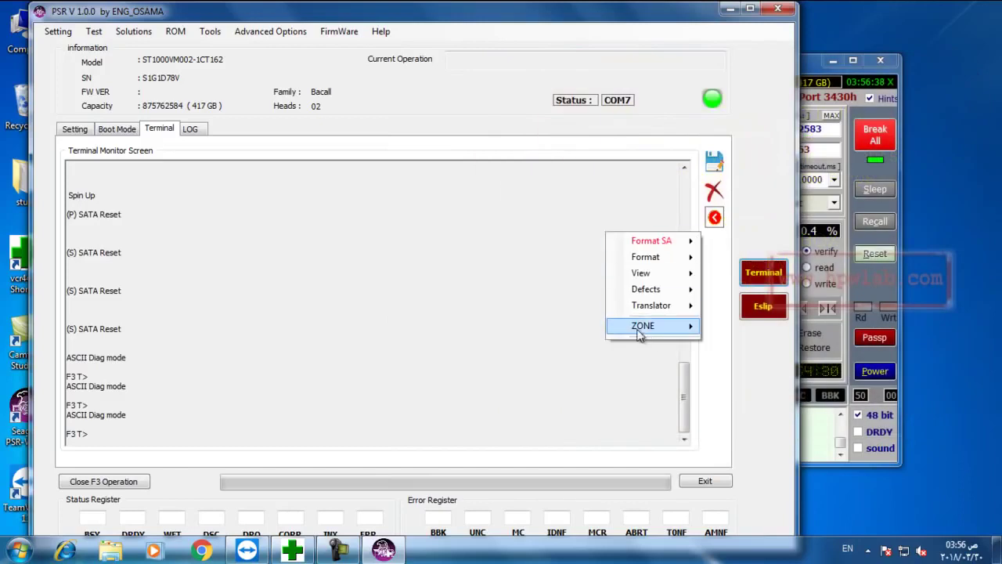
mouse_move(650, 329)
click(752, 345)
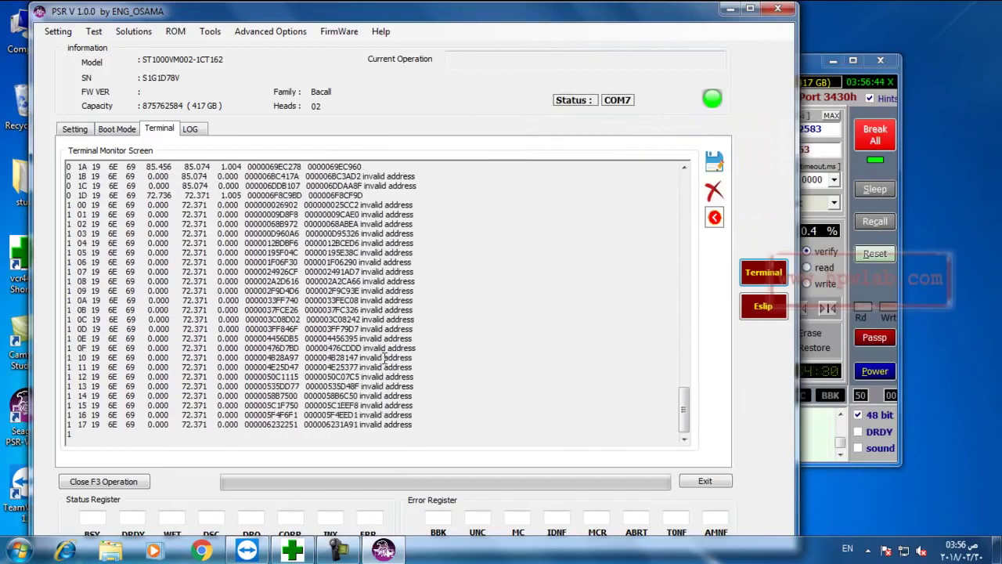
Step: Examine the address entries of head 1 in the zone listing and return to Victoria
drag(436, 178, 431, 280)
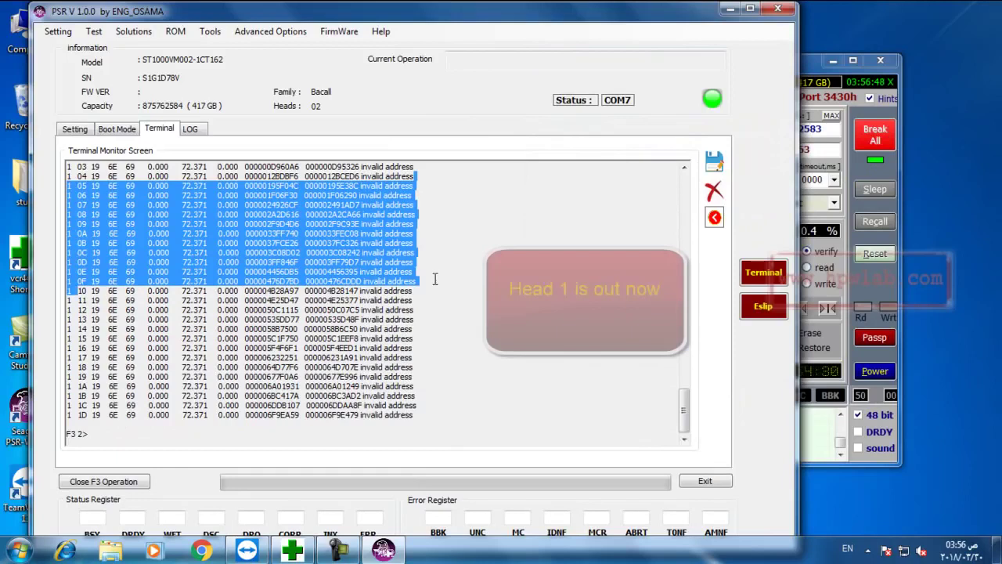
click(413, 195)
drag(684, 407, 687, 389)
drag(420, 350, 474, 512)
click(444, 366)
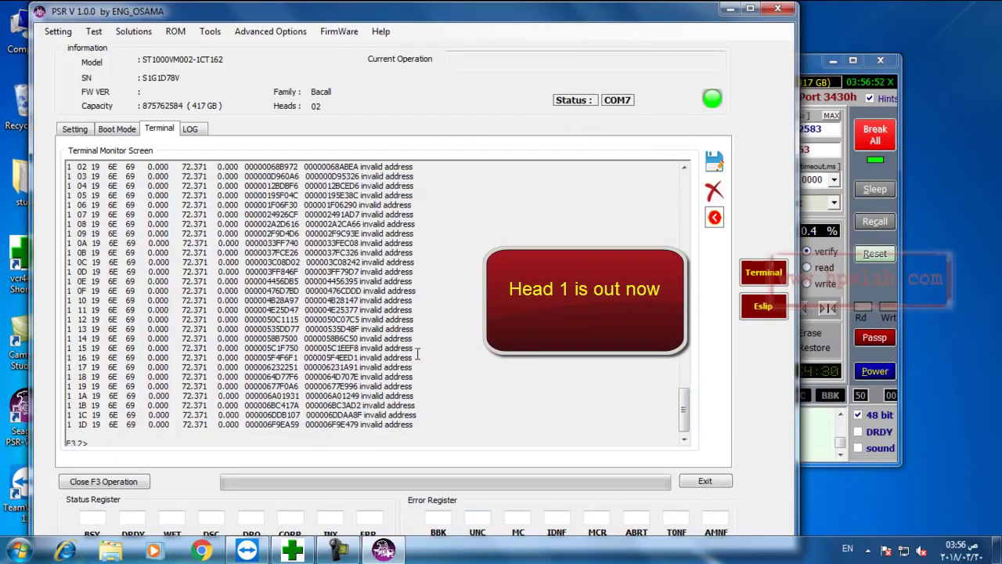
click(805, 63)
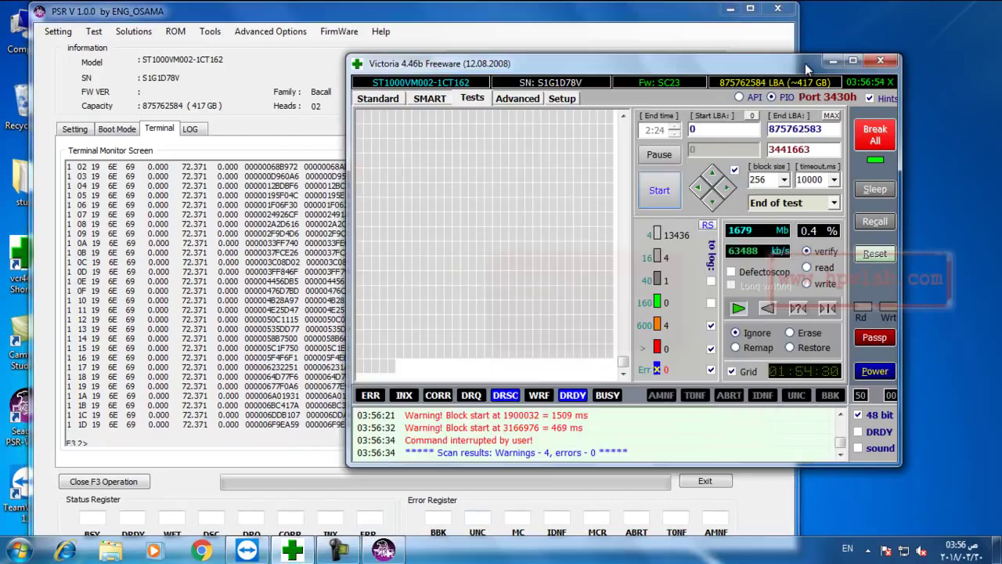